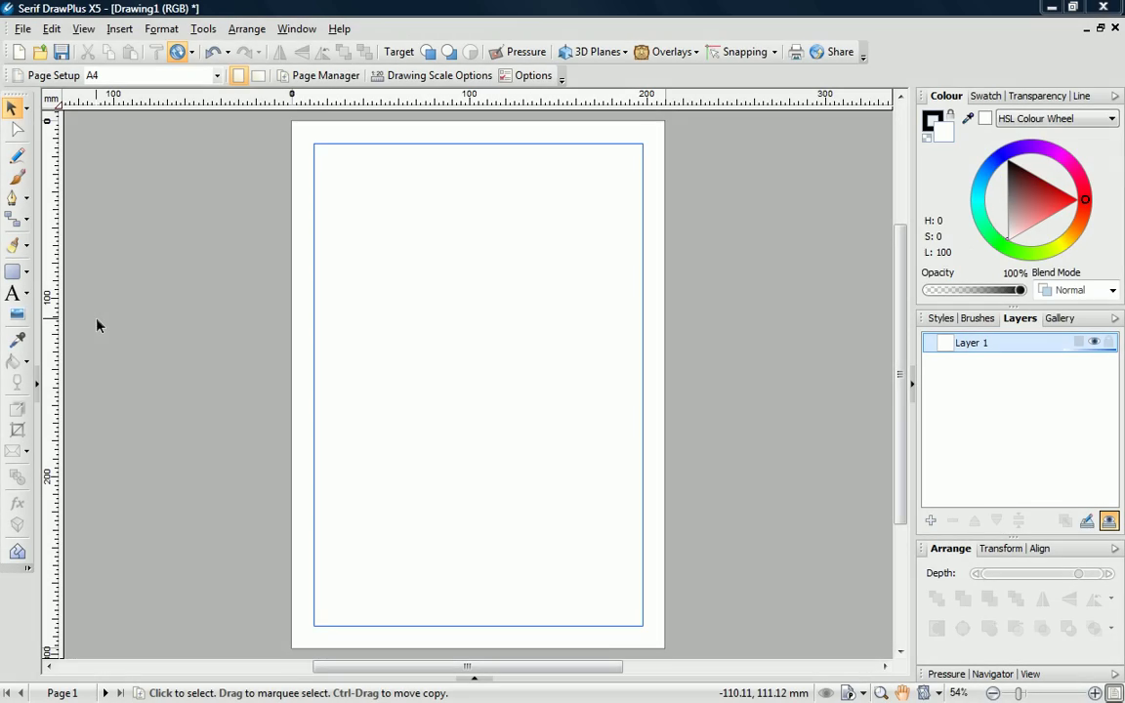
Step: Insert the hummingbird logo bitmap and drag it into place on the page
left_click(16, 315)
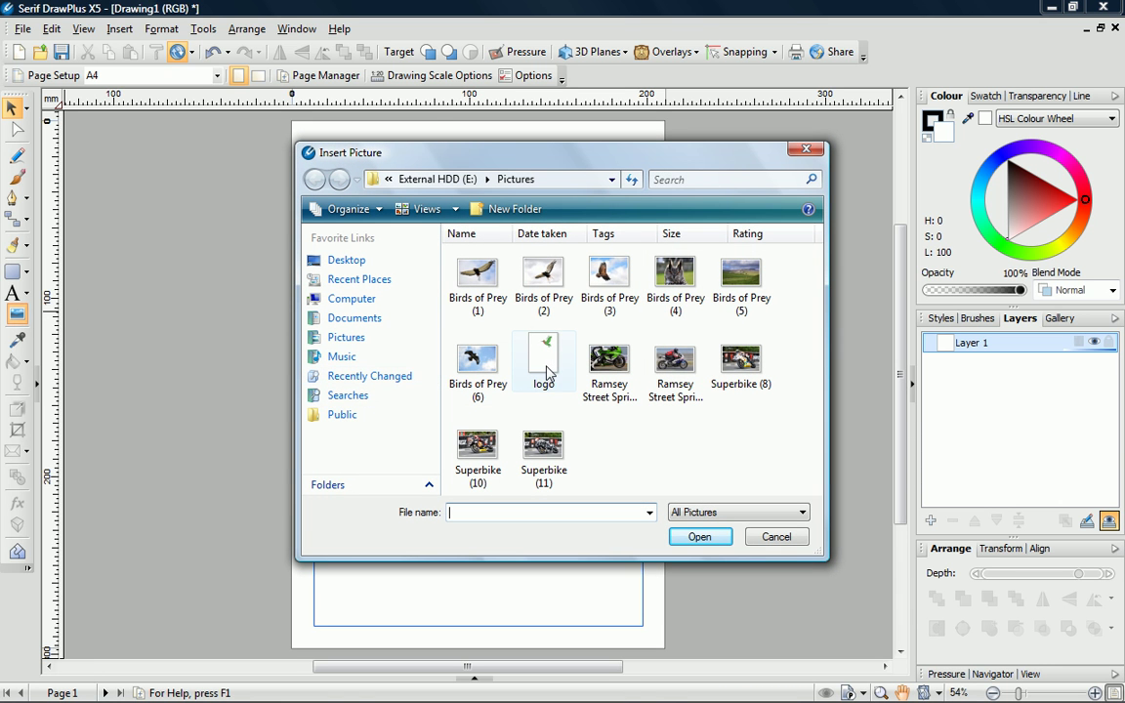
left_click(697, 537)
left_click_drag(354, 200, 605, 525)
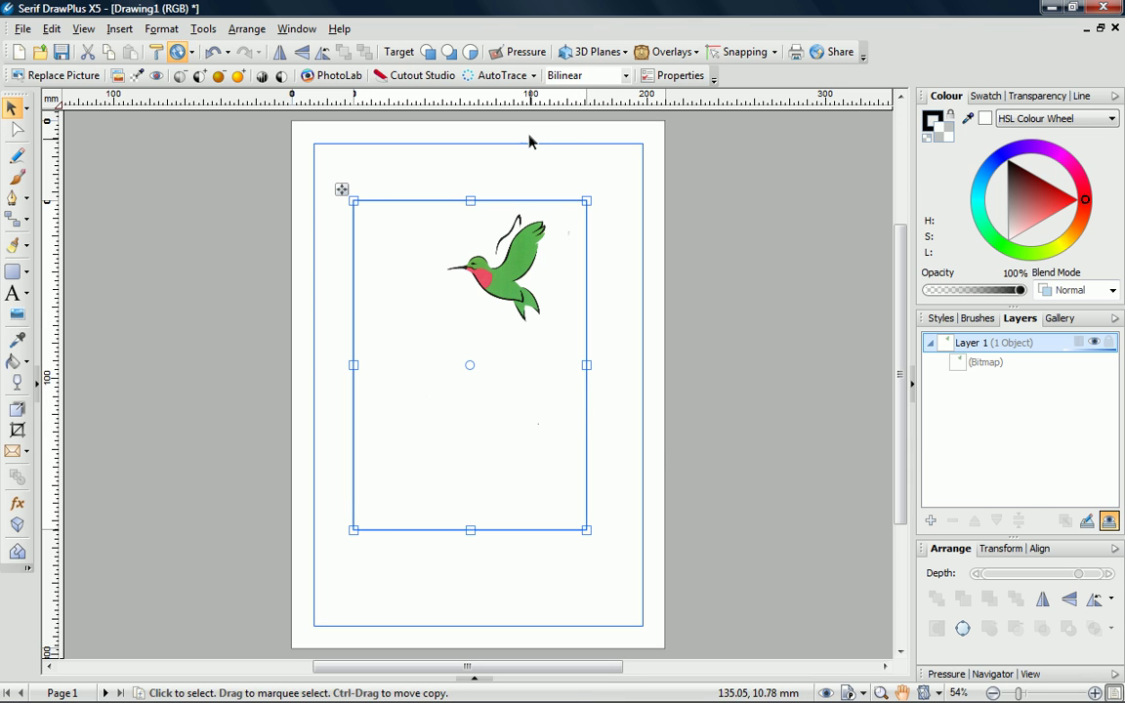
Step: AutoTrace the bitmap with the Logo Image Trace profile, hide Help, and zoom to frame the bird
left_click(506, 78)
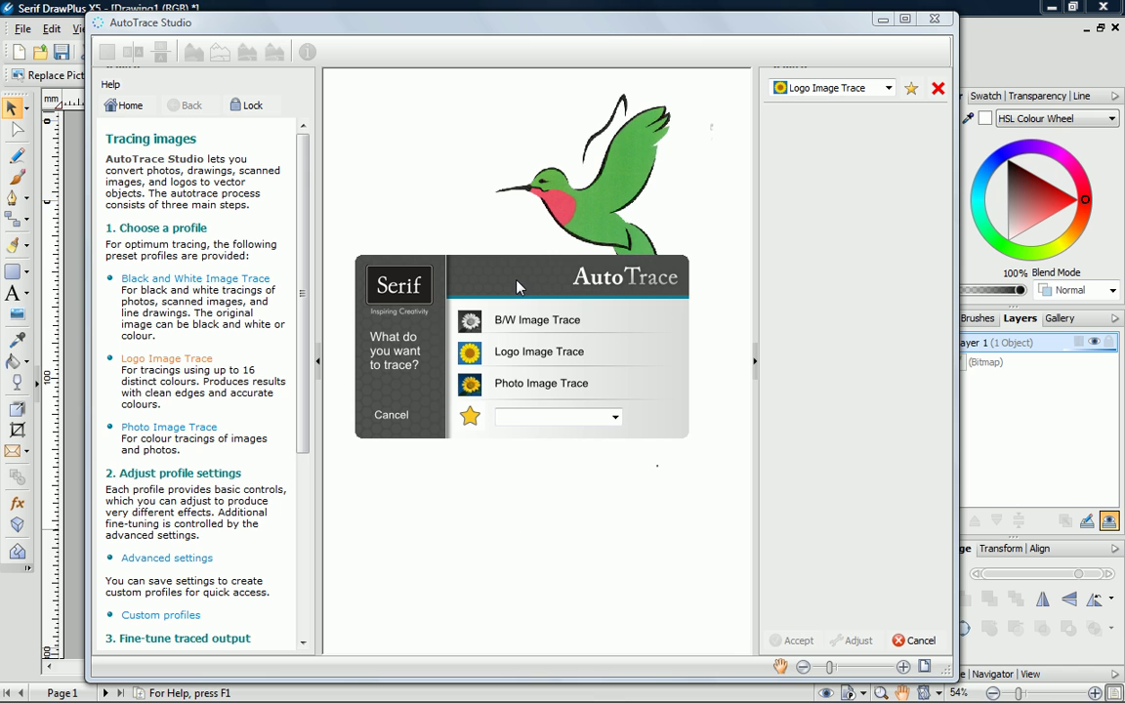
left_click(517, 353)
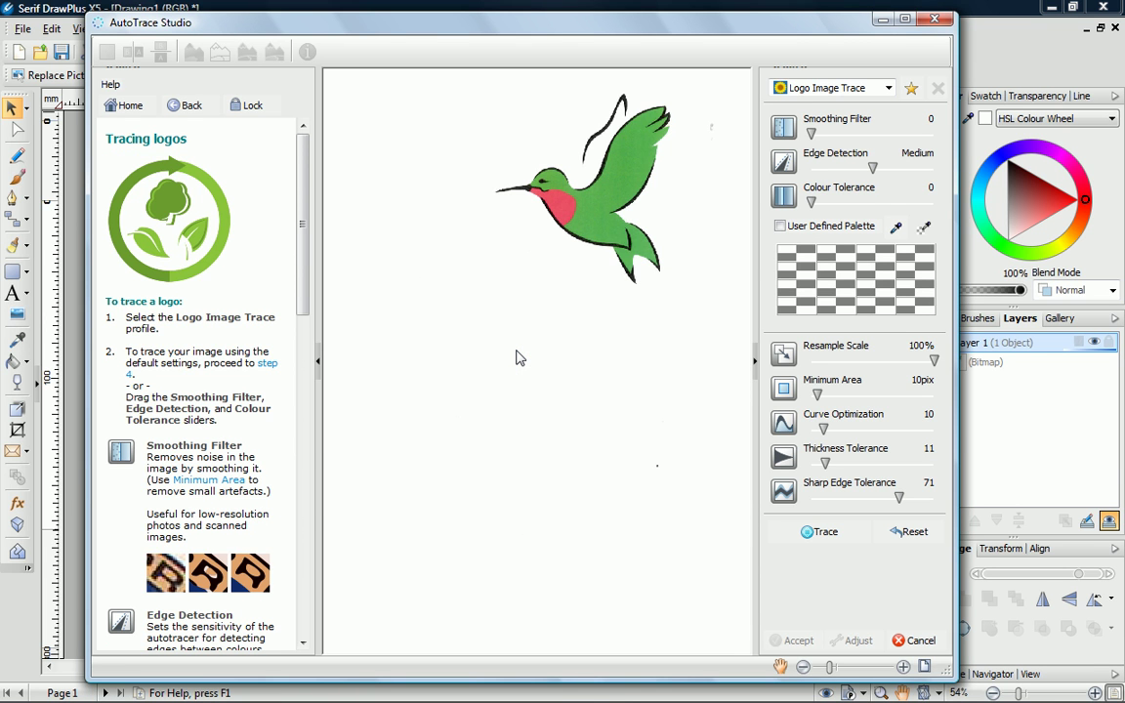
left_click(318, 361)
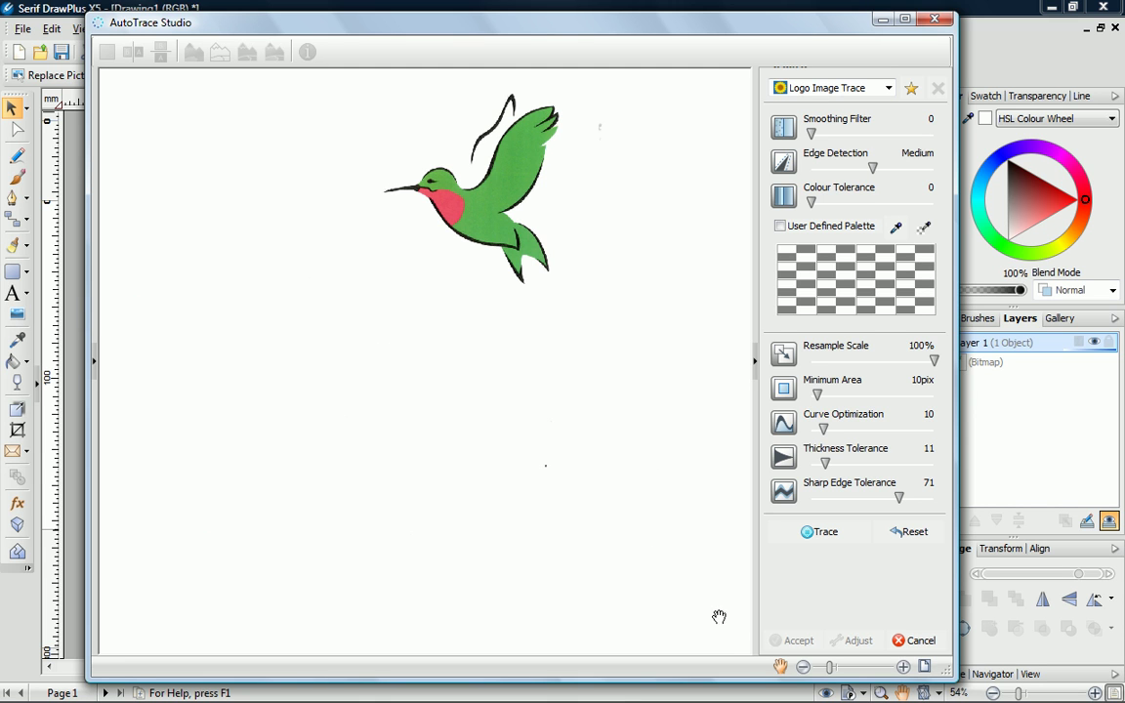
left_click_drag(829, 669, 839, 671)
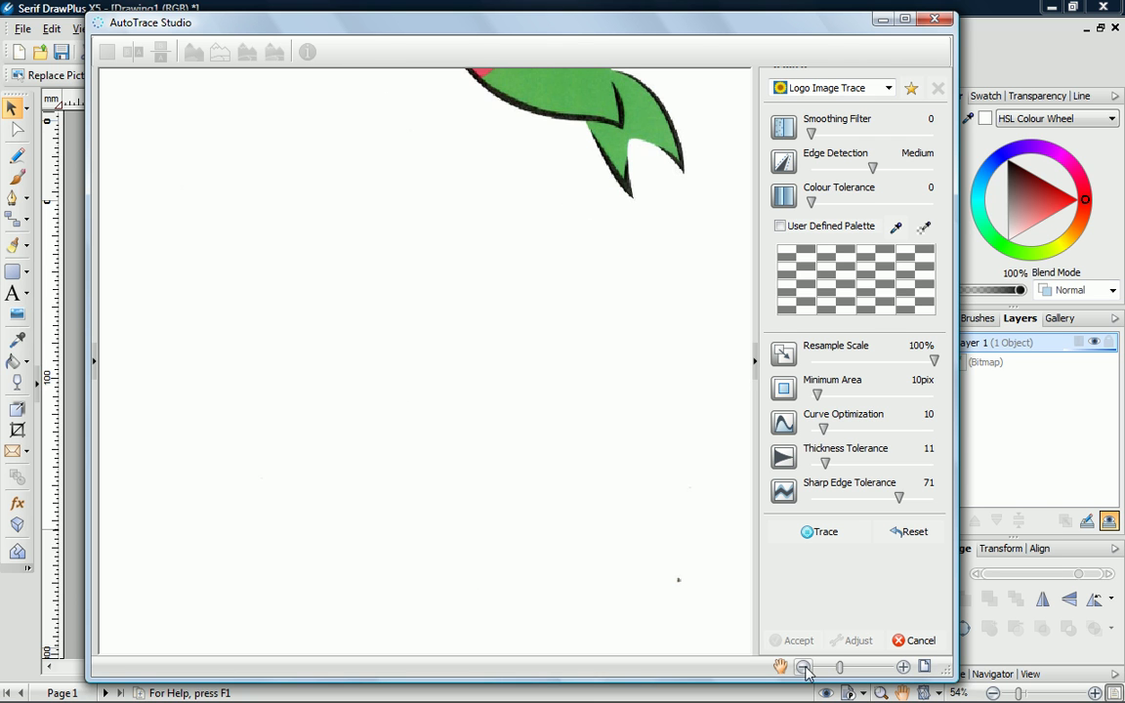
mouse_move(606, 168)
left_mouse_down()
mouse_move(558, 322)
mouse_move(533, 471)
mouse_move(512, 469)
left_mouse_up()
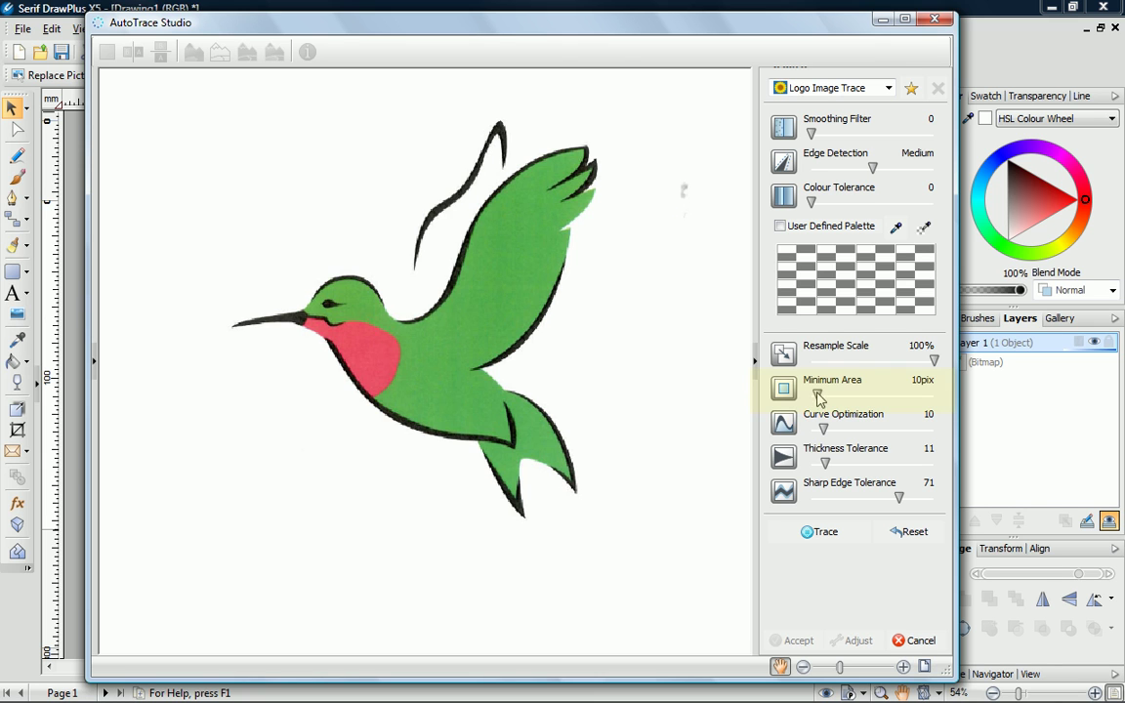
Step: Set the Minimum Area slider to 26pix
left_click_drag(818, 392, 825, 392)
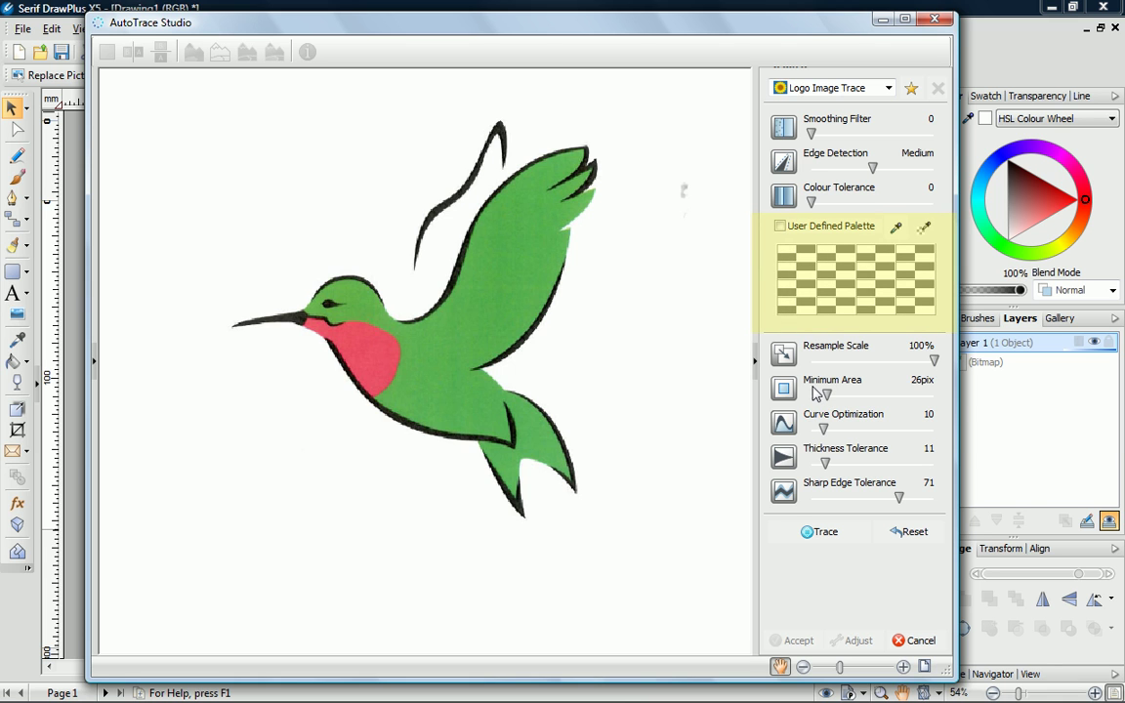
Step: Enable User Defined Palette and sample the pink throat, green body, black outline and white background
left_click(780, 227)
left_click(792, 251)
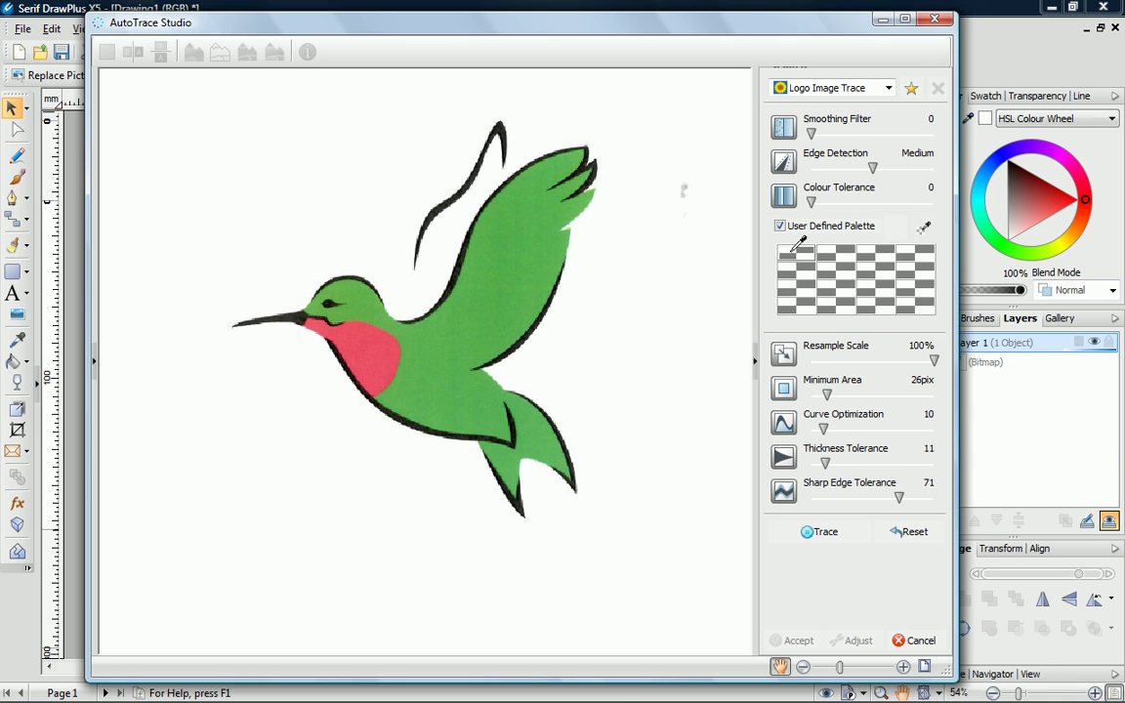
left_click(396, 337)
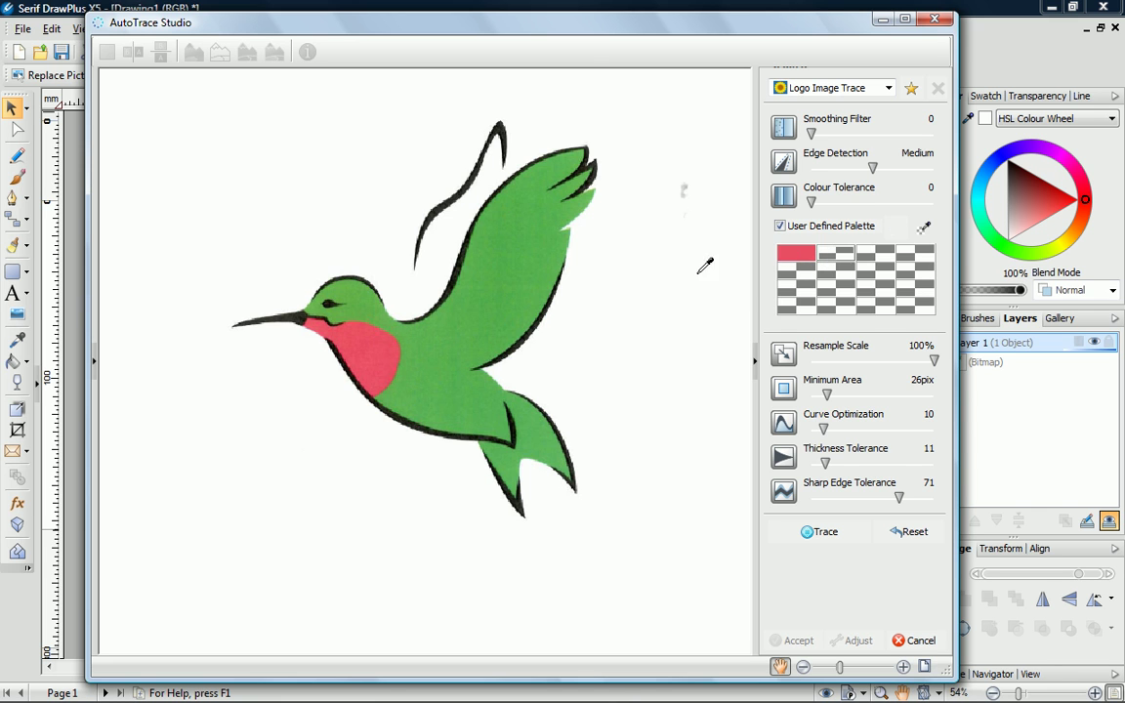
left_click(459, 325)
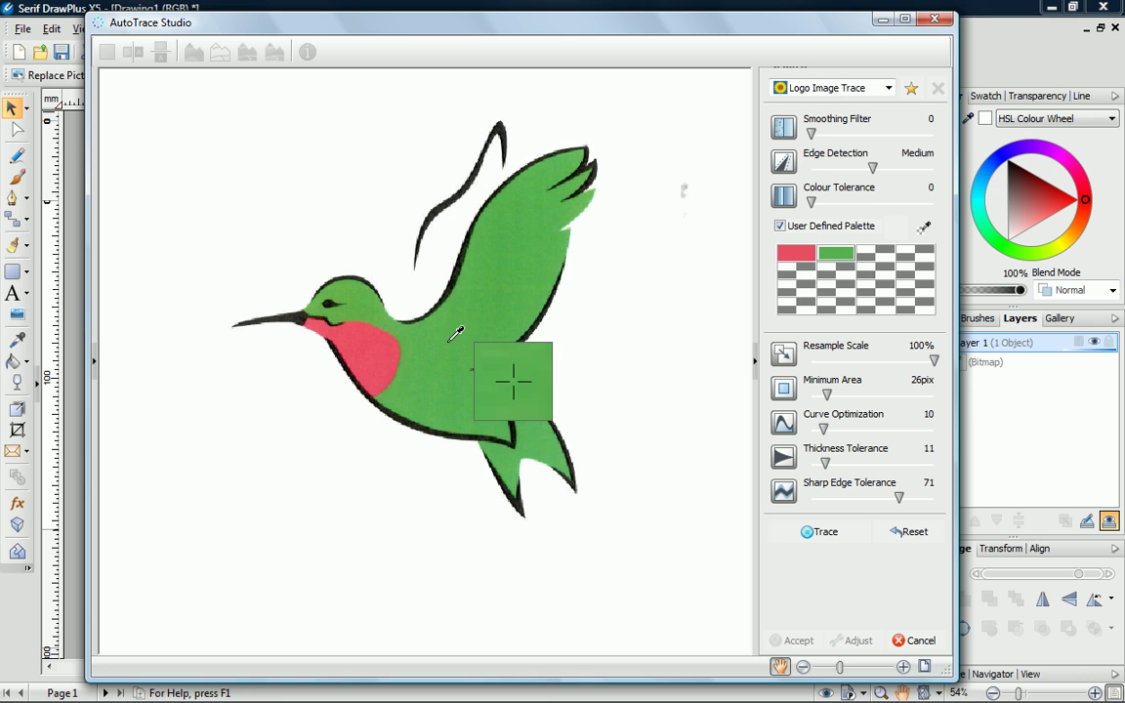
left_click(896, 226)
left_click(464, 264)
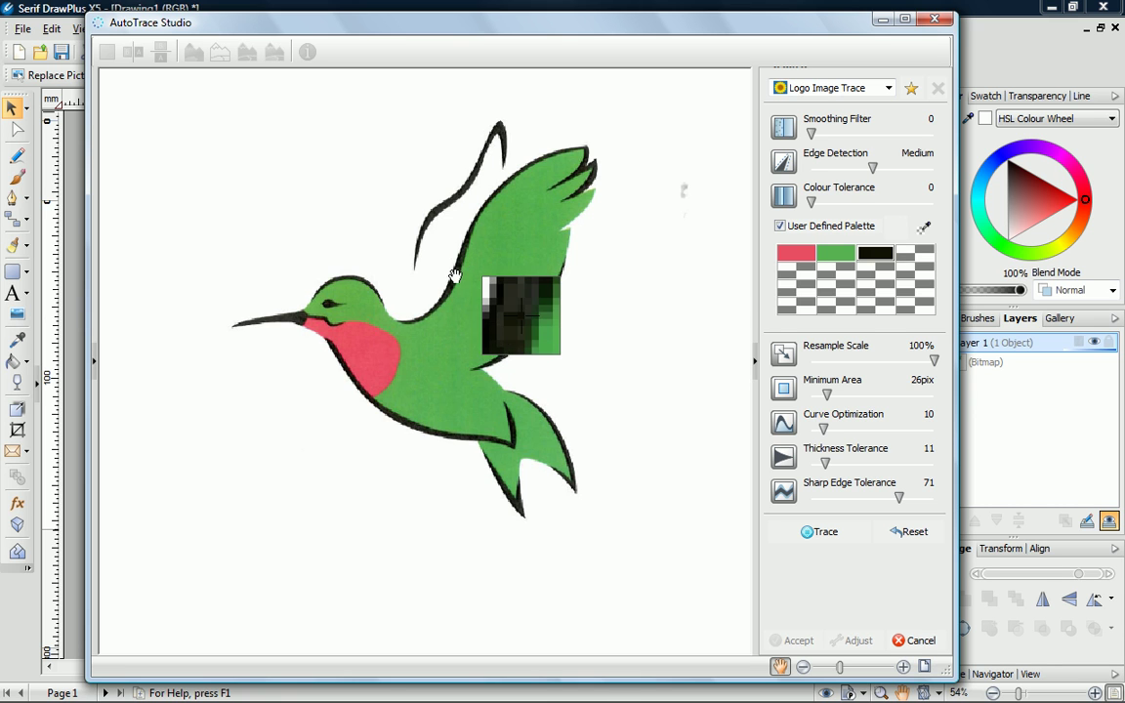
left_click(913, 256)
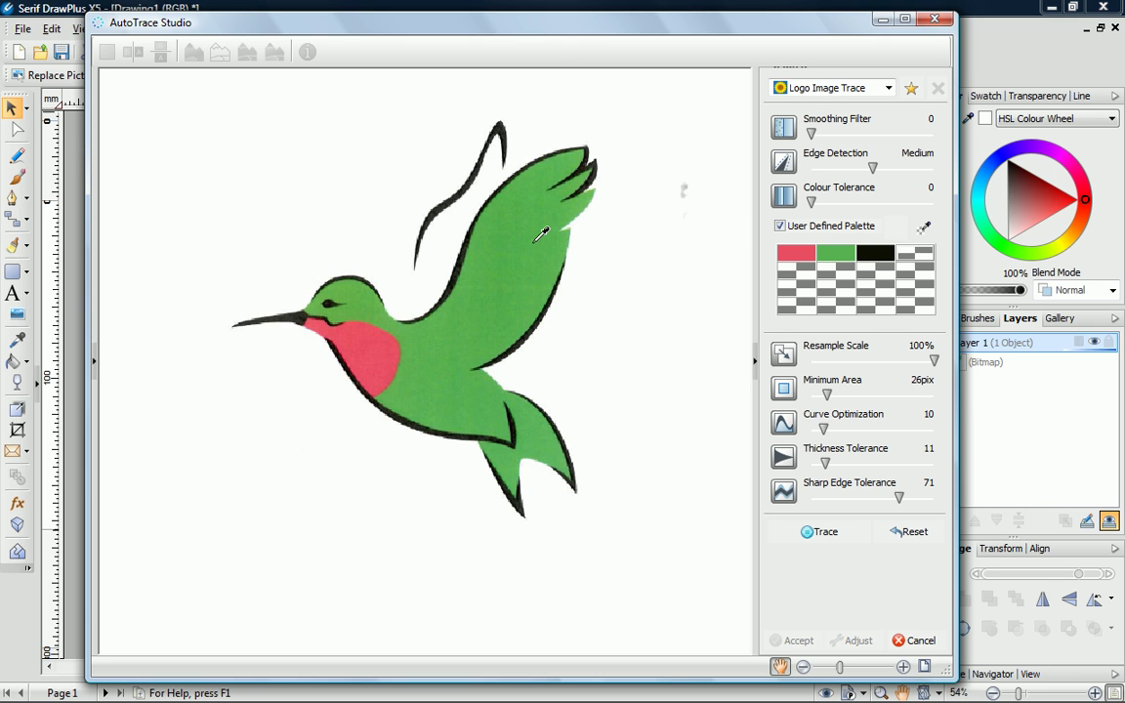
left_click(452, 243)
Step: Trace with the custom palette, then raise Edge Detection to High and retrace
left_click(812, 535)
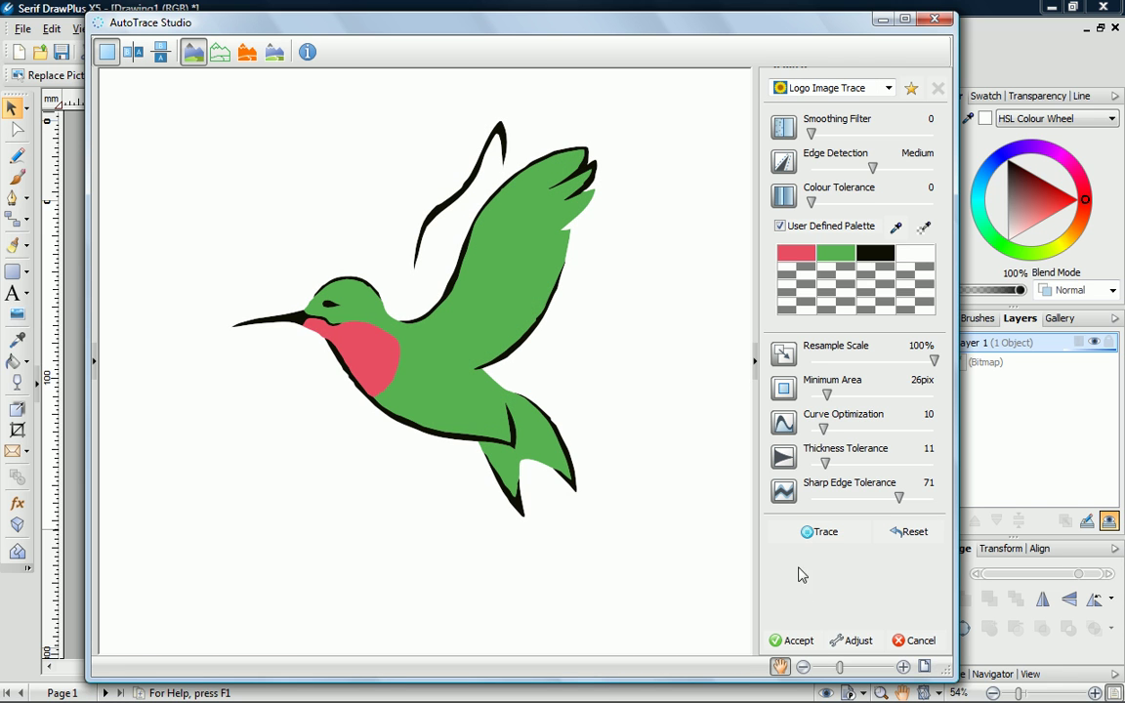
left_click_drag(843, 666, 845, 666)
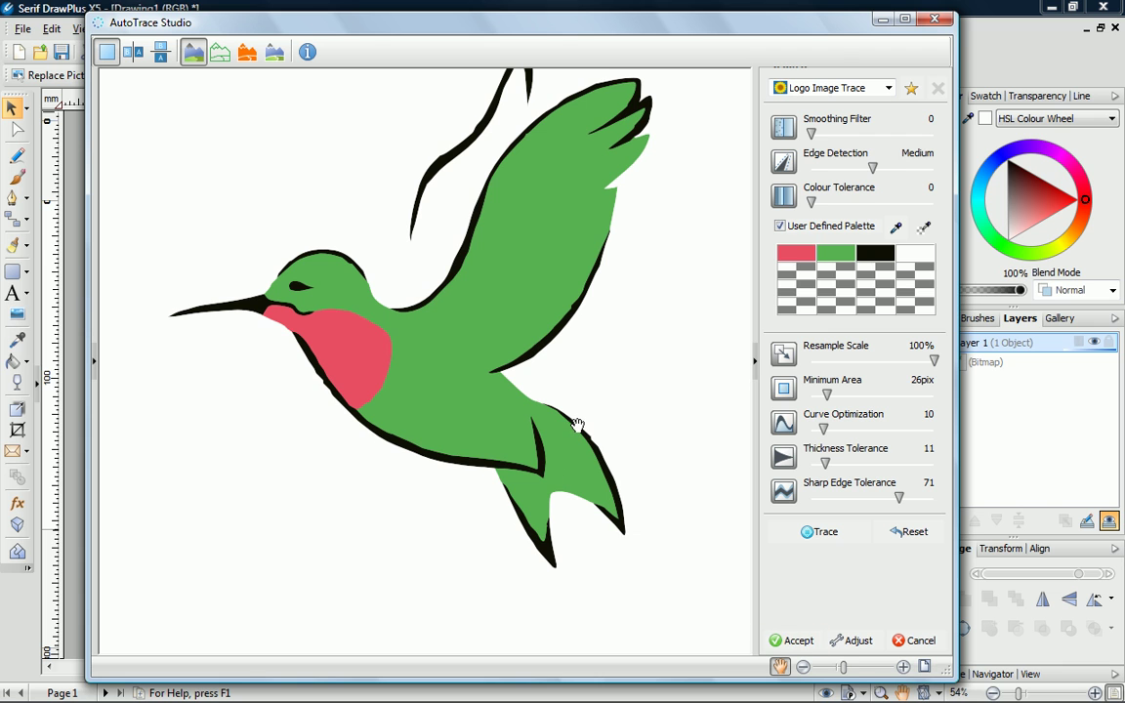
left_click_drag(575, 389, 566, 430)
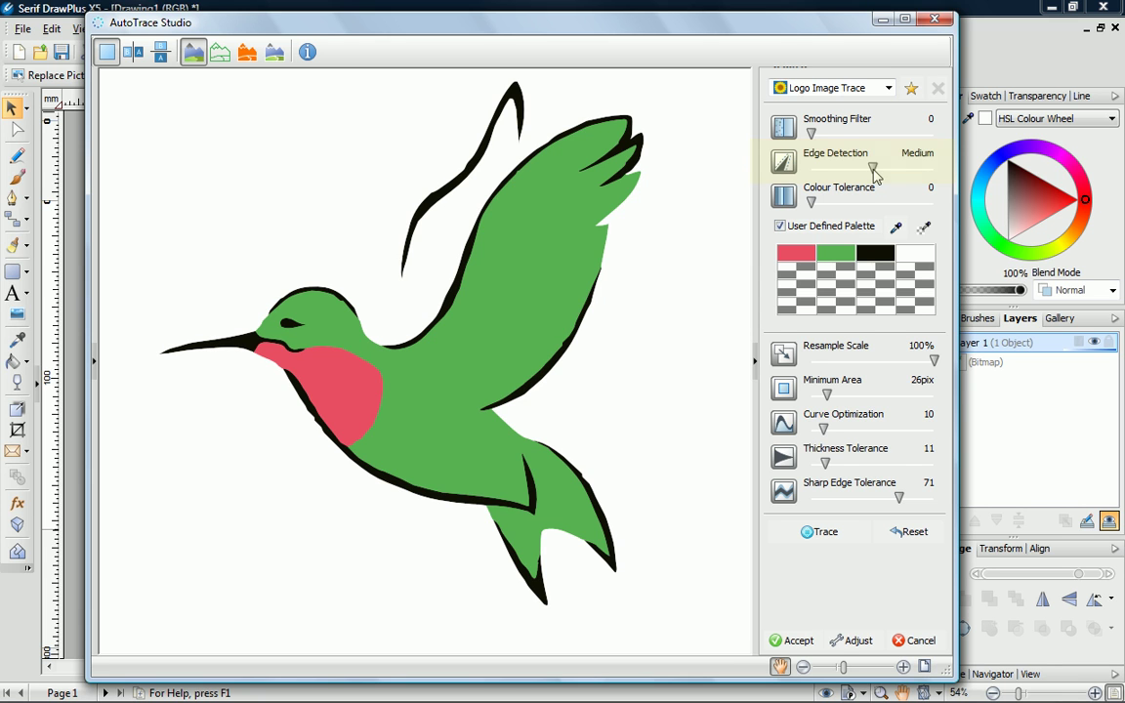
left_click_drag(874, 174, 930, 179)
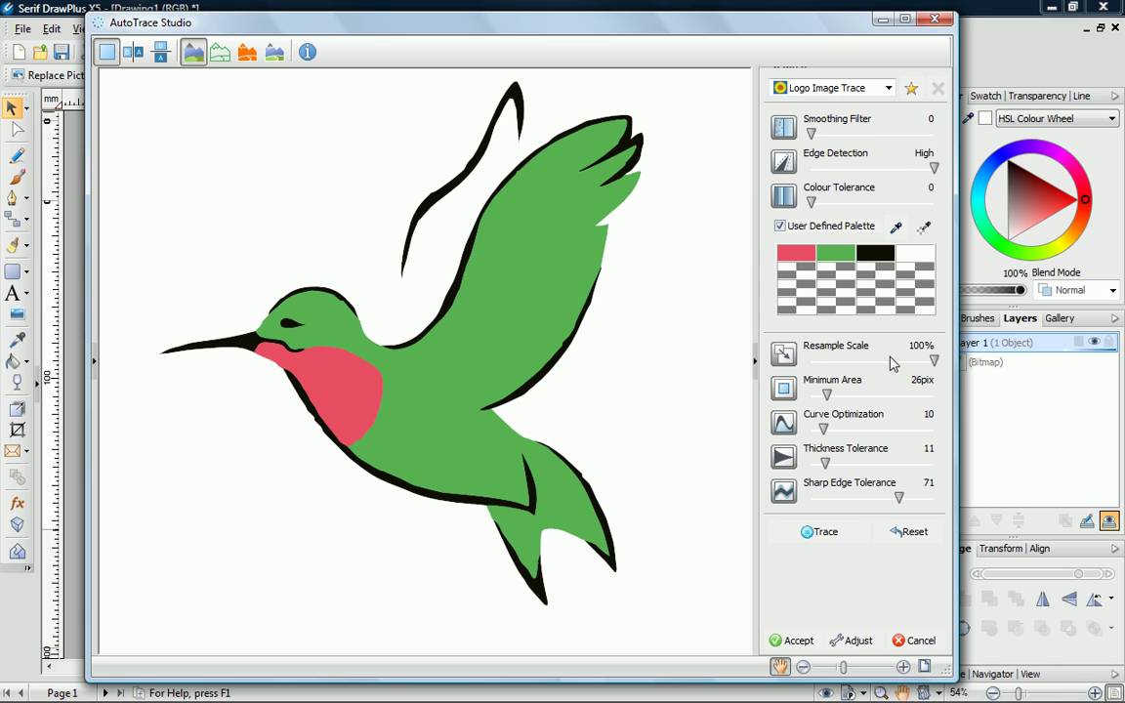
left_click(829, 532)
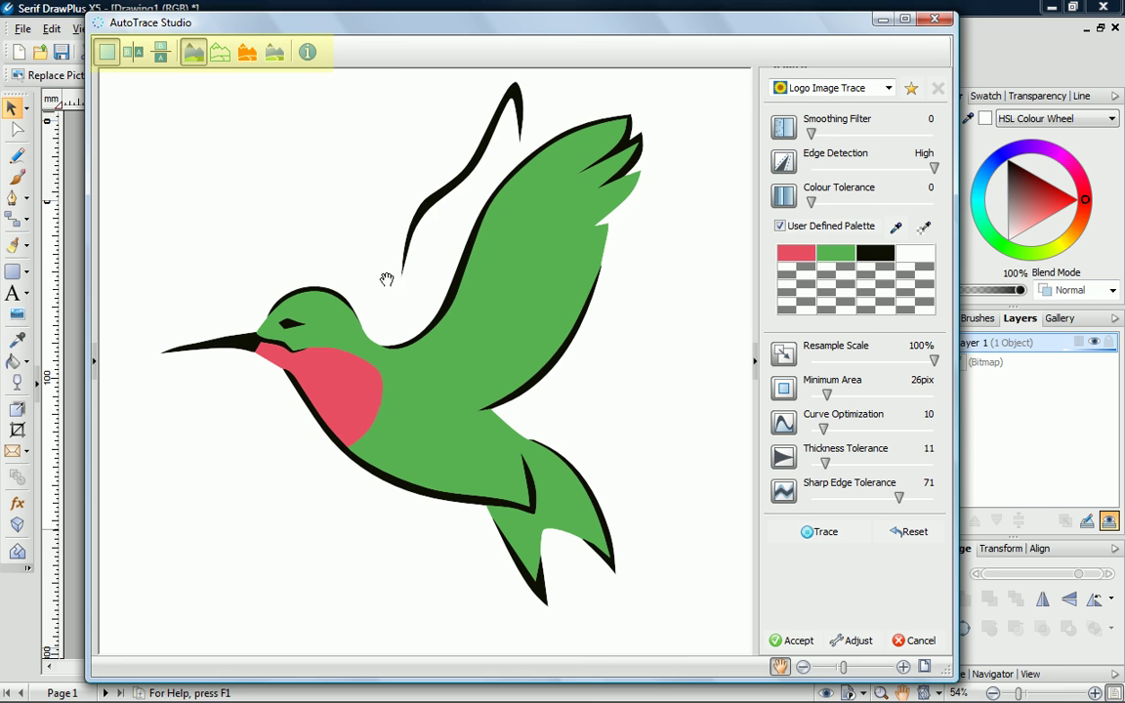
Step: Compare original and trace in split view, then accept the trace onto the page
left_click(135, 51)
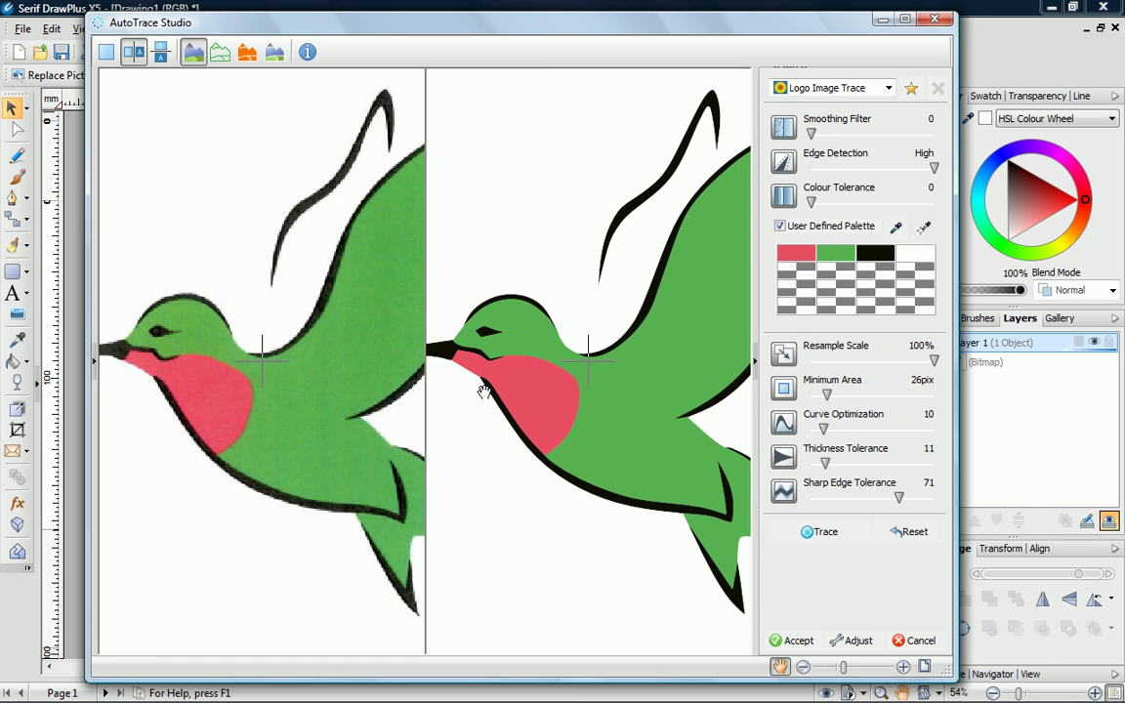
left_click(793, 641)
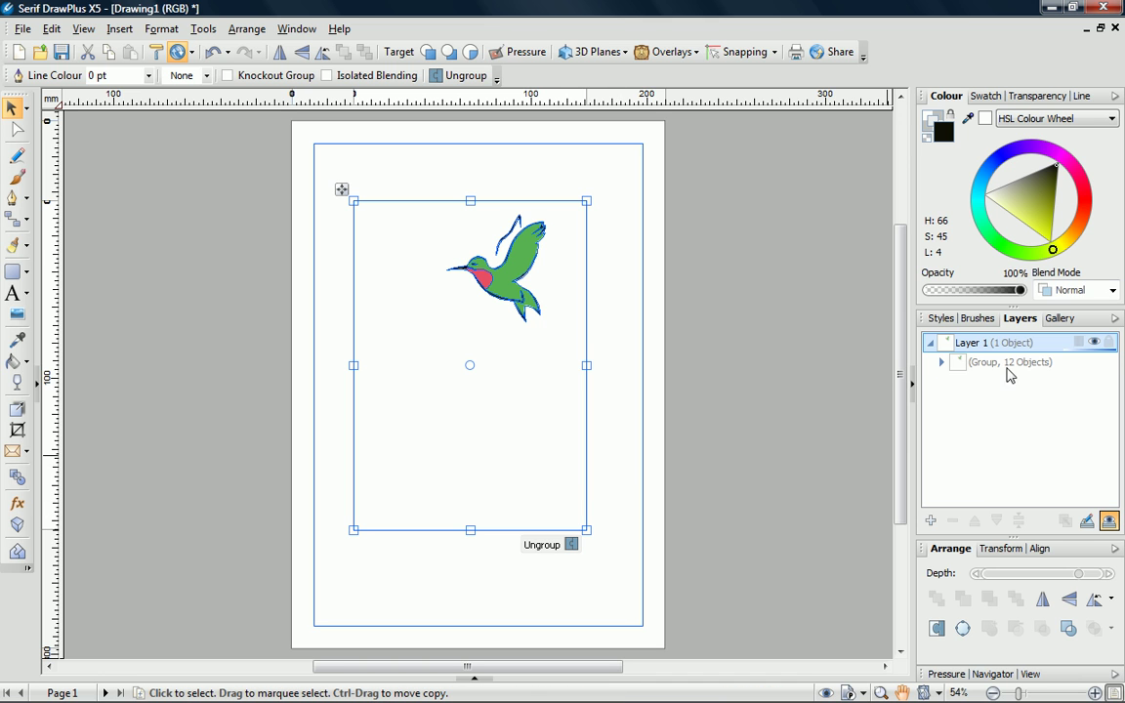
Step: Ungroup the traced bird, delete its 102-node PolyCurve, and zoom in on the hummingbird
left_click(943, 363)
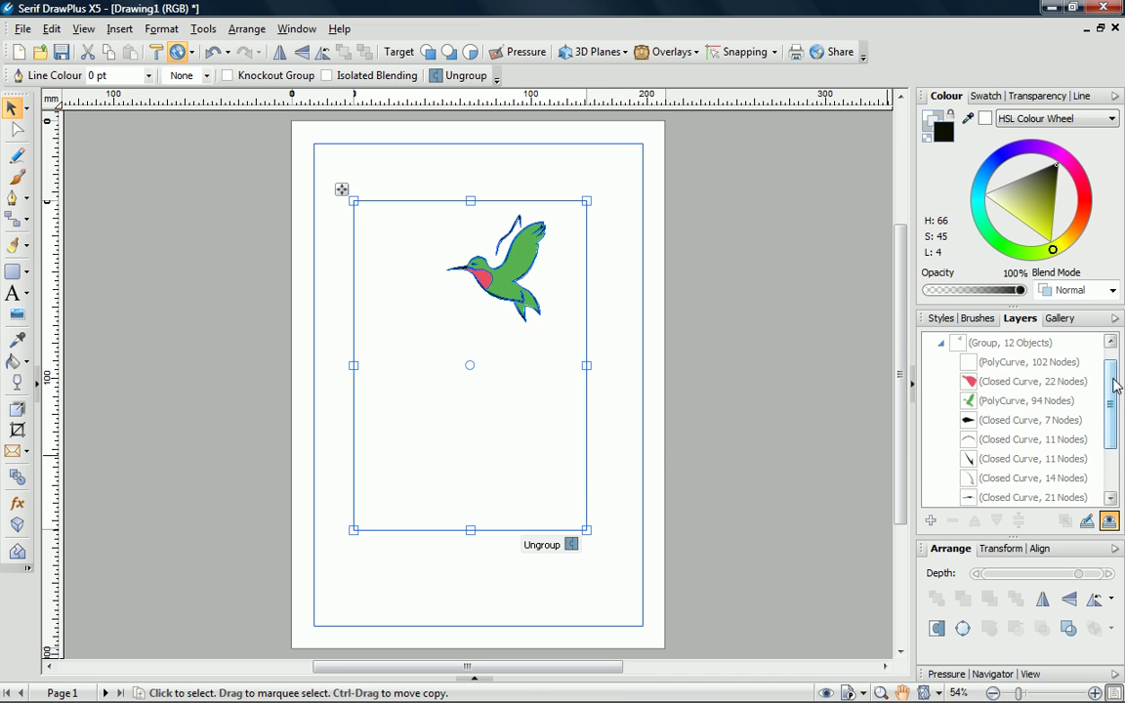
scroll(1114, 475, "down", 3)
scroll(1114, 475, "up", 5)
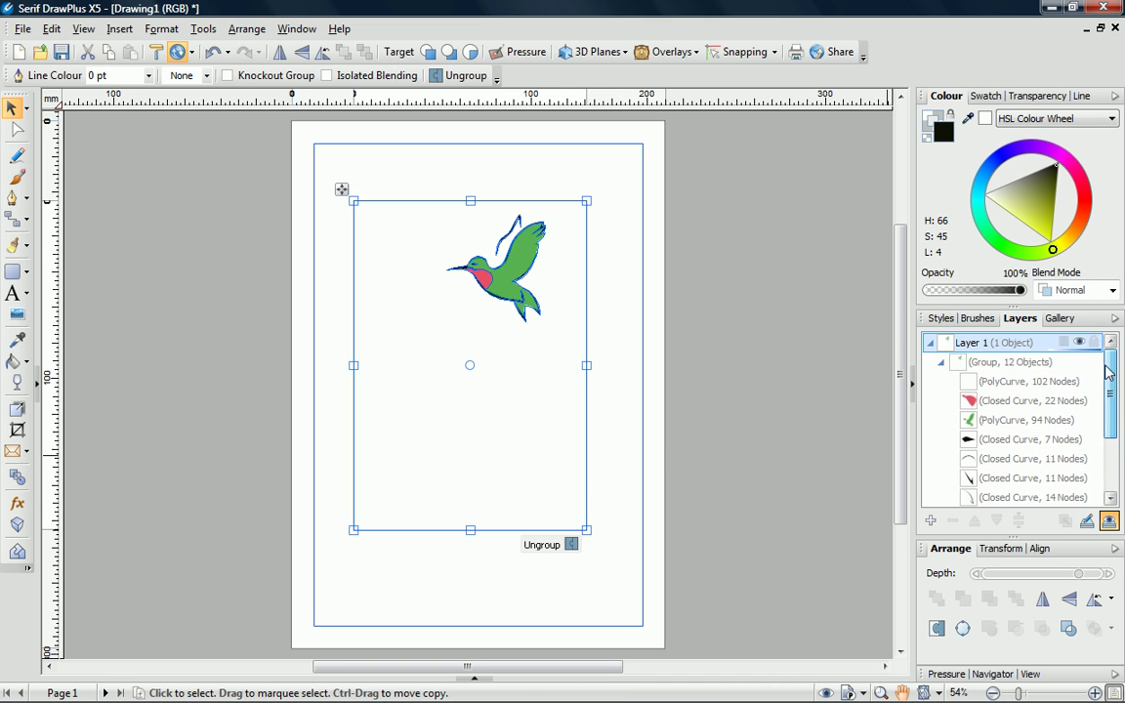
left_click(571, 543)
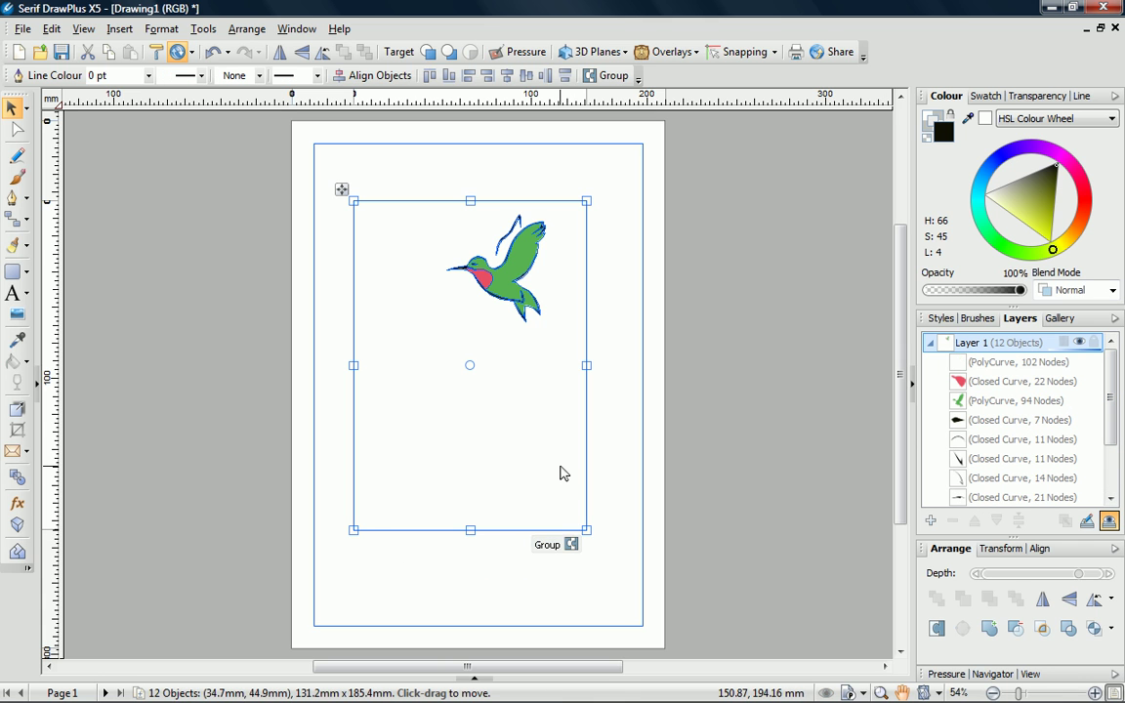
key("Delete")
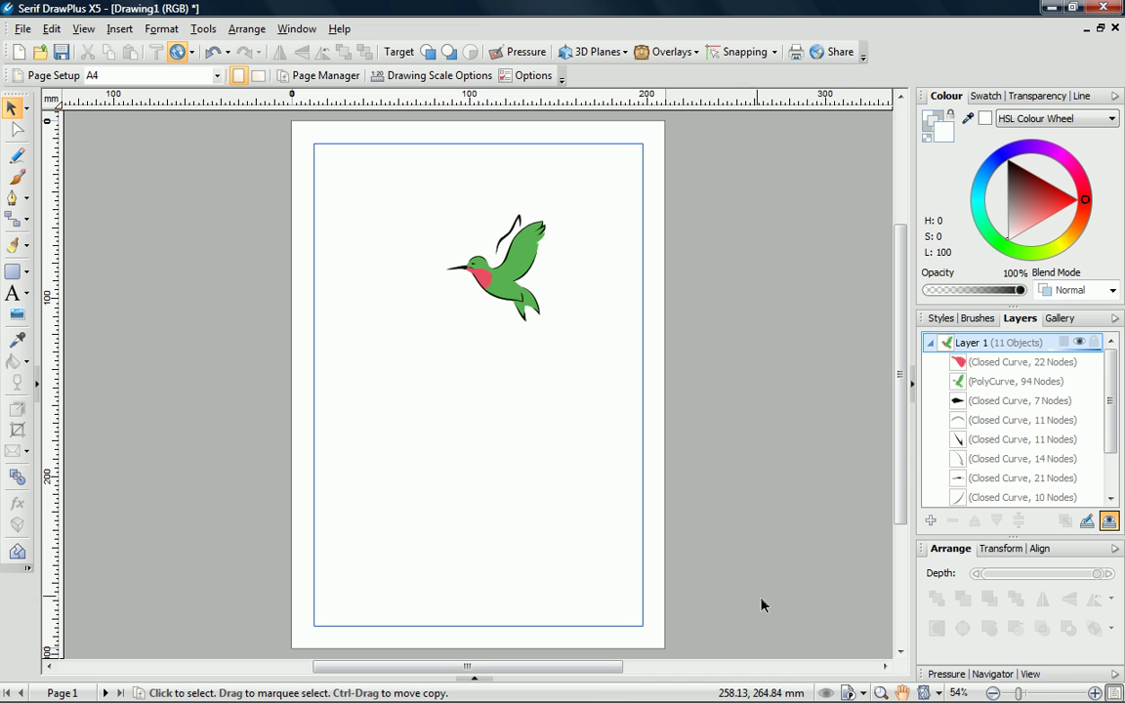
left_click(880, 692)
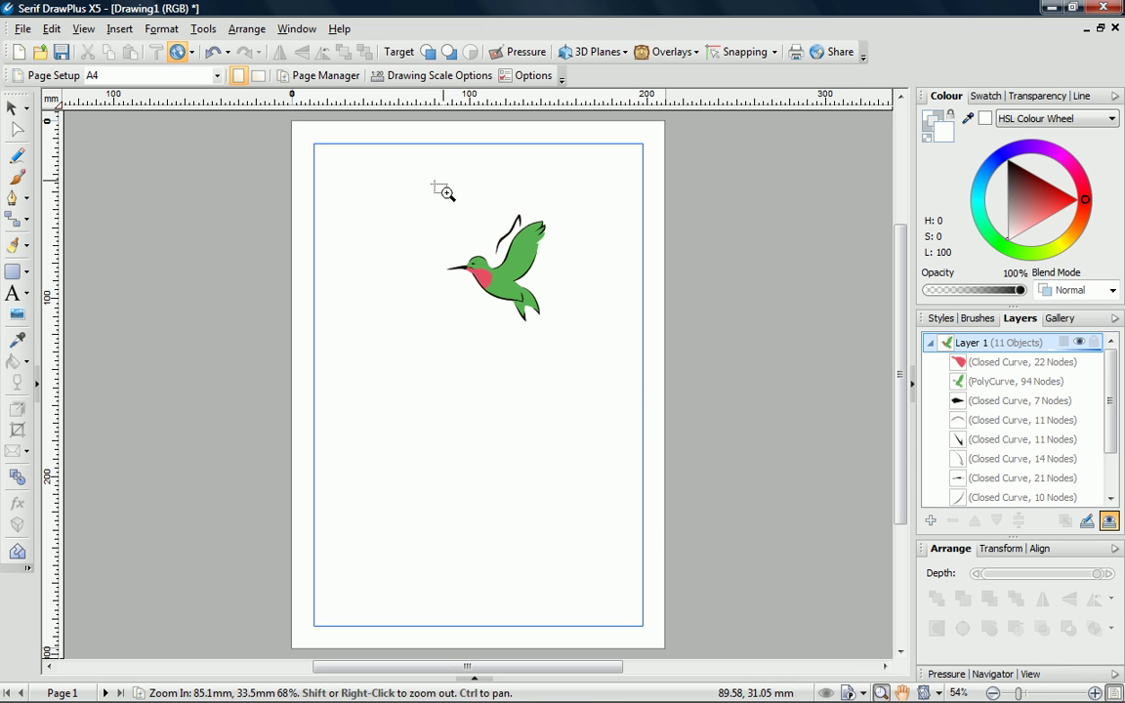
left_click_drag(417, 189, 570, 341)
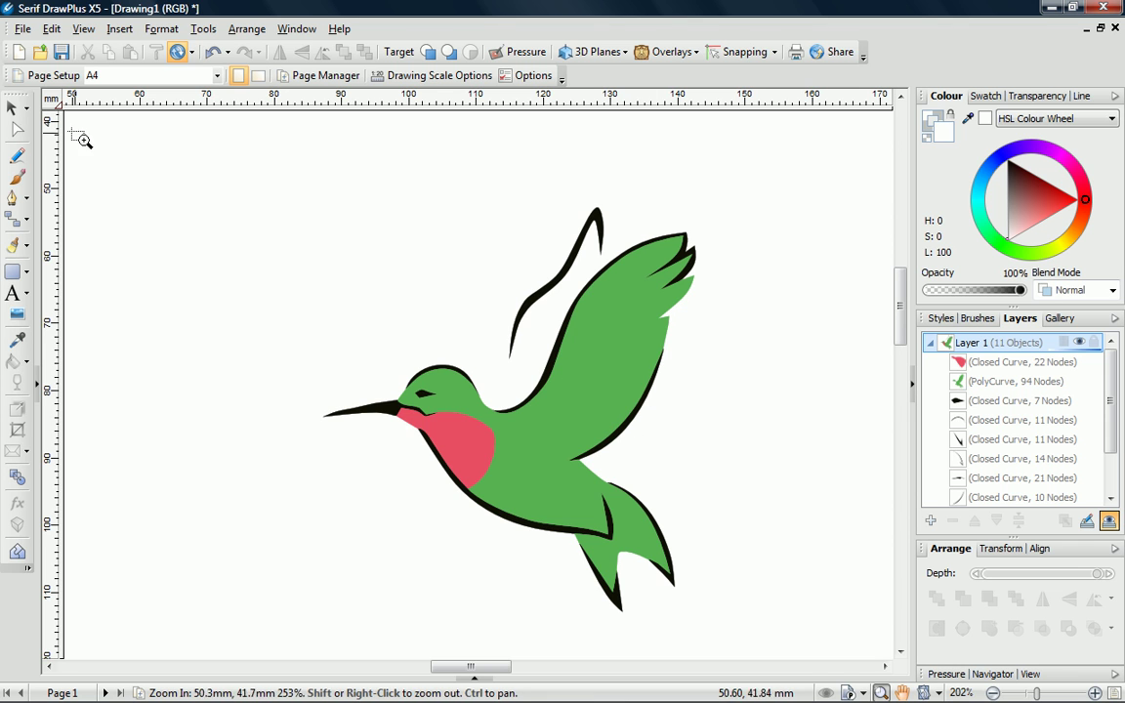
Step: Shift the green body's hue on the Colour wheel, then marquee-select all 11 bird parts
left_click(14, 112)
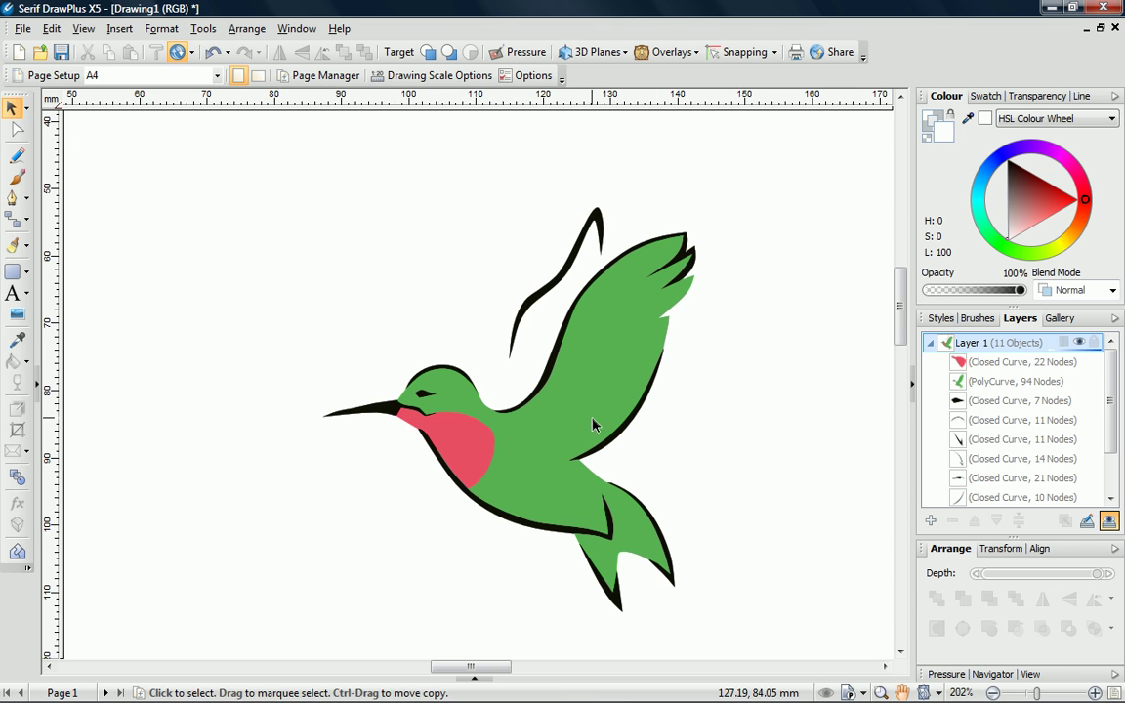
left_click(594, 422)
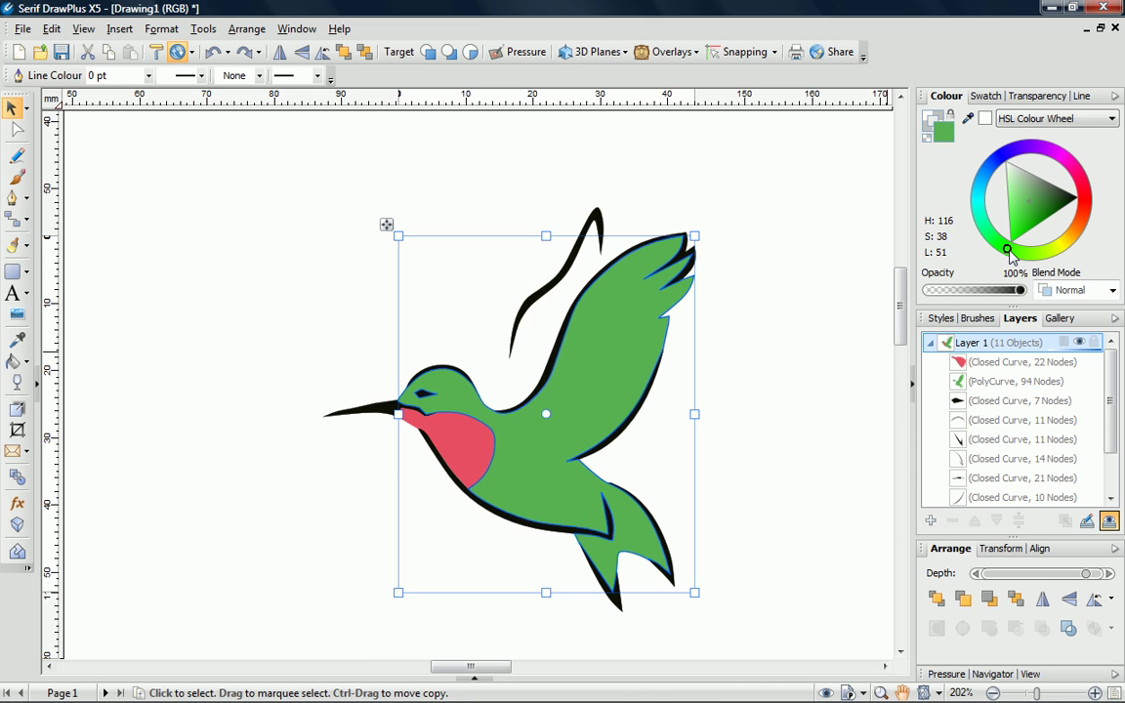
left_click_drag(1009, 252, 998, 243)
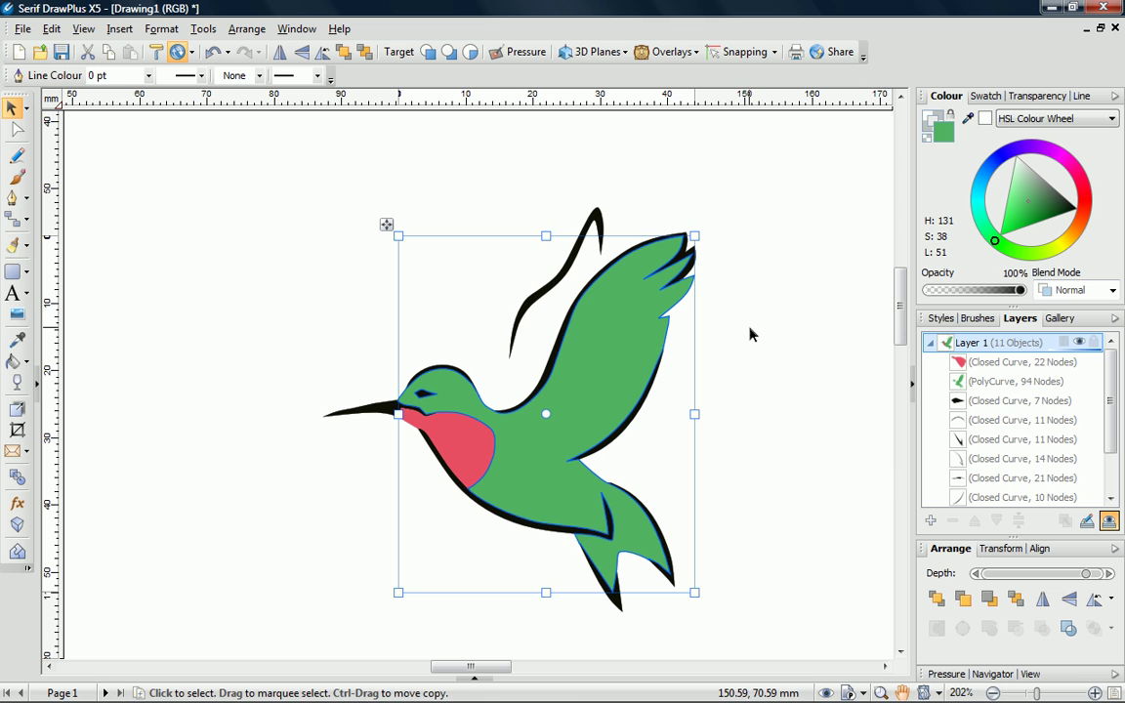
left_click(18, 128)
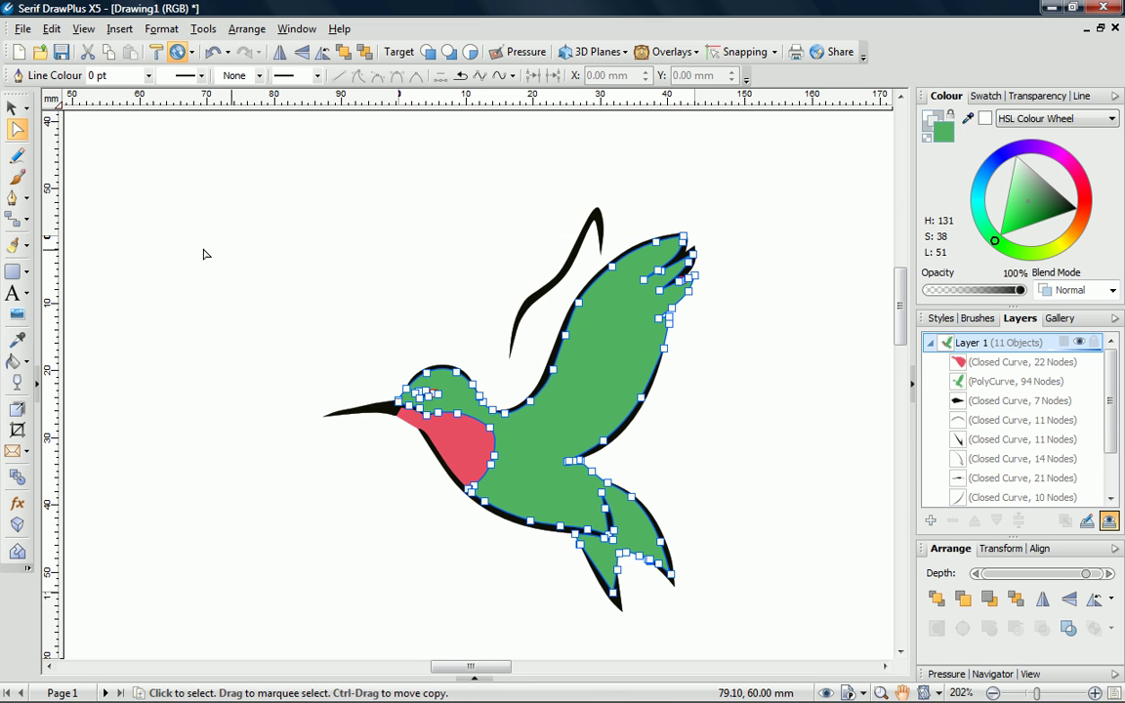
left_click(11, 107)
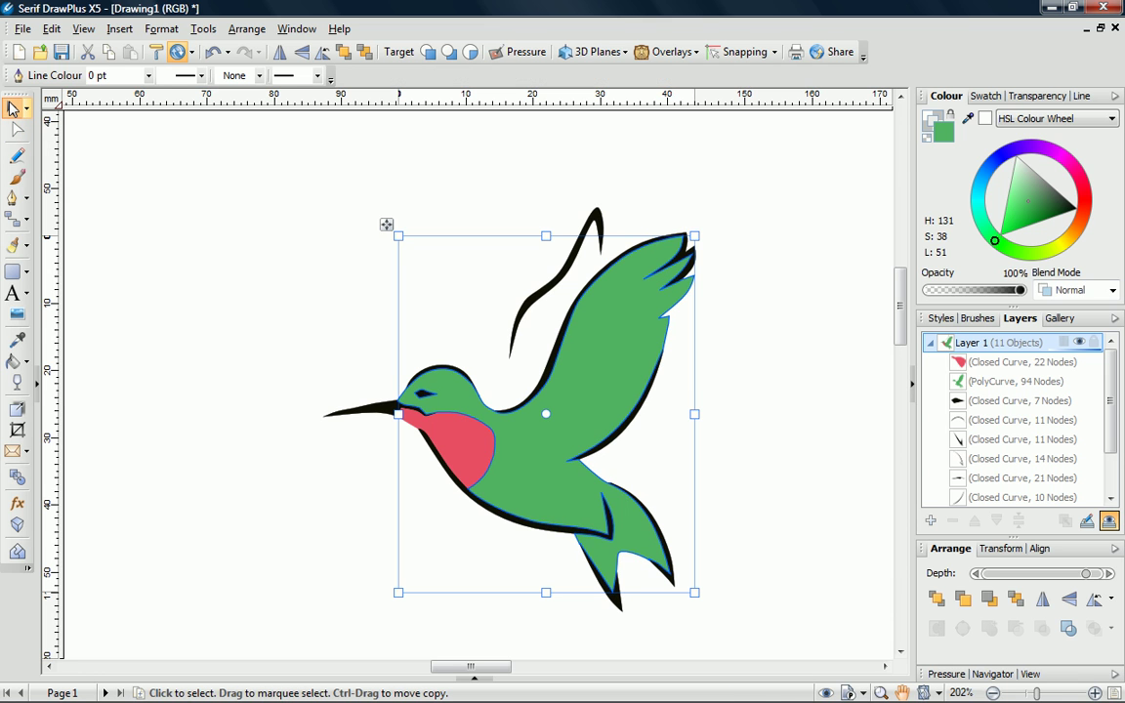
left_click(338, 268)
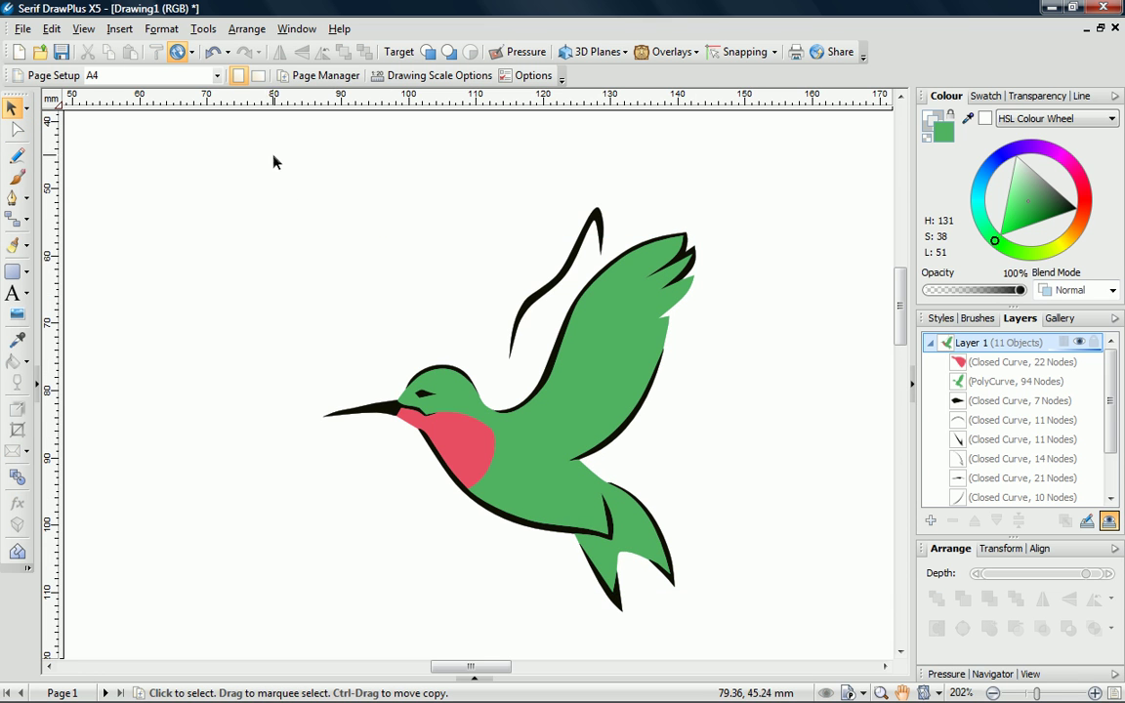
left_click_drag(275, 152, 743, 638)
Step: Group the 11 bird parts and preset a pink 2.4 pt scaling outline with near-white fill
left_click(682, 627)
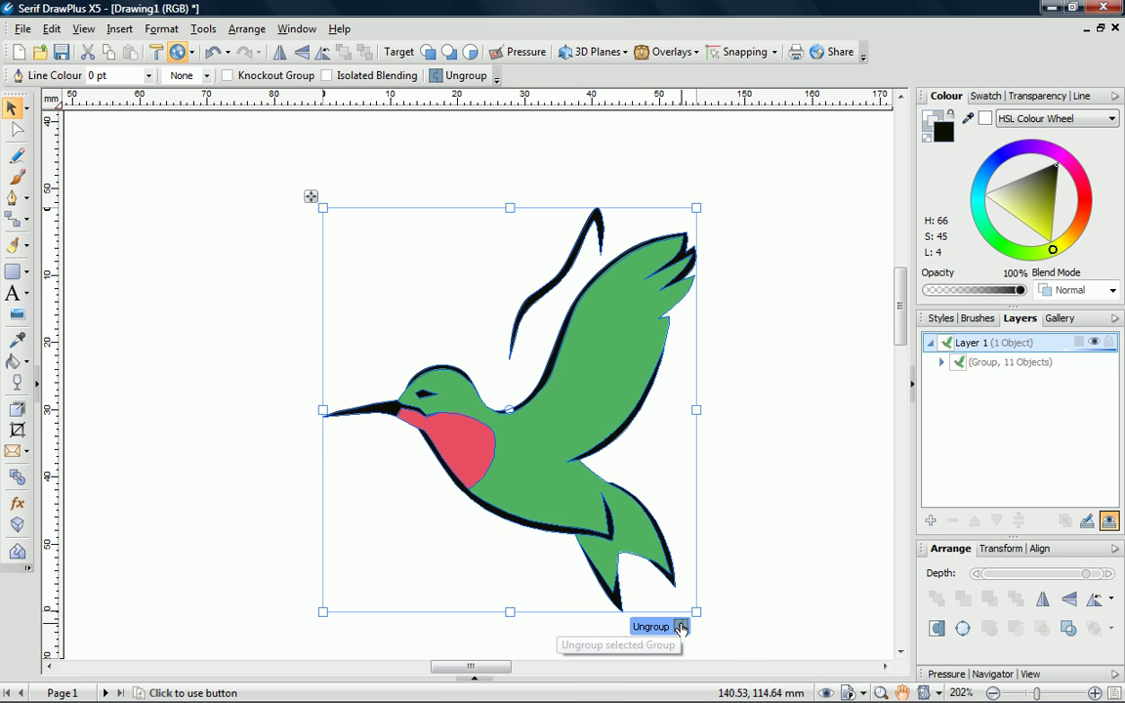
left_click(800, 465)
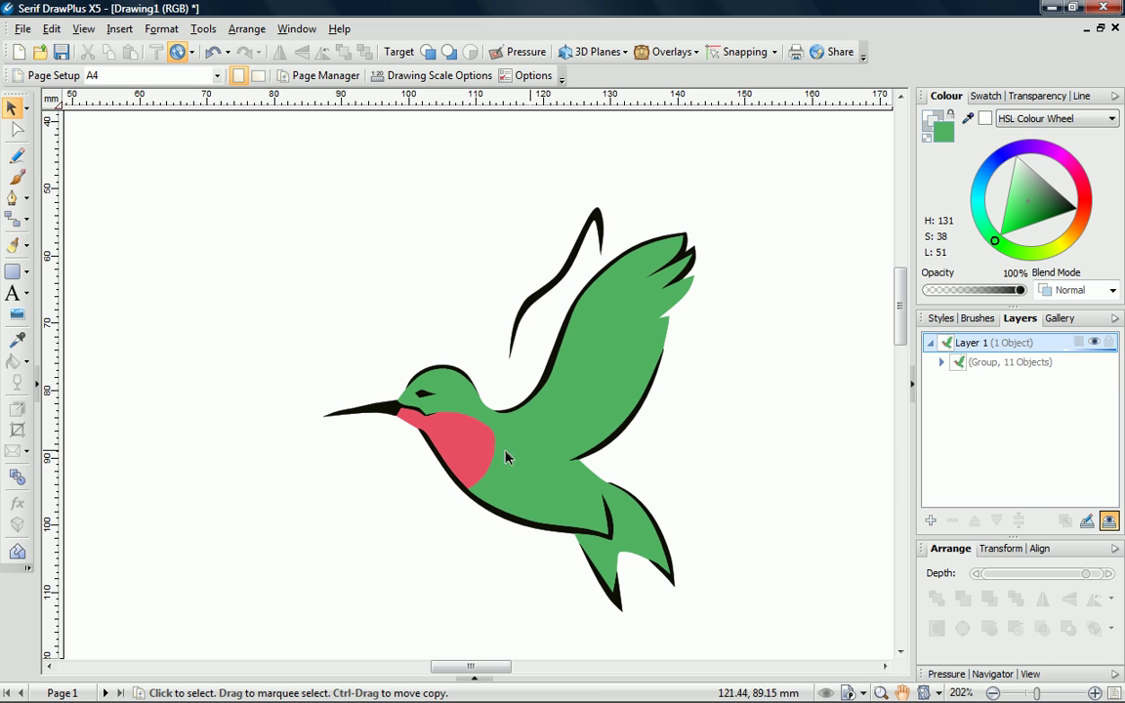
left_click(27, 276)
left_click(63, 283)
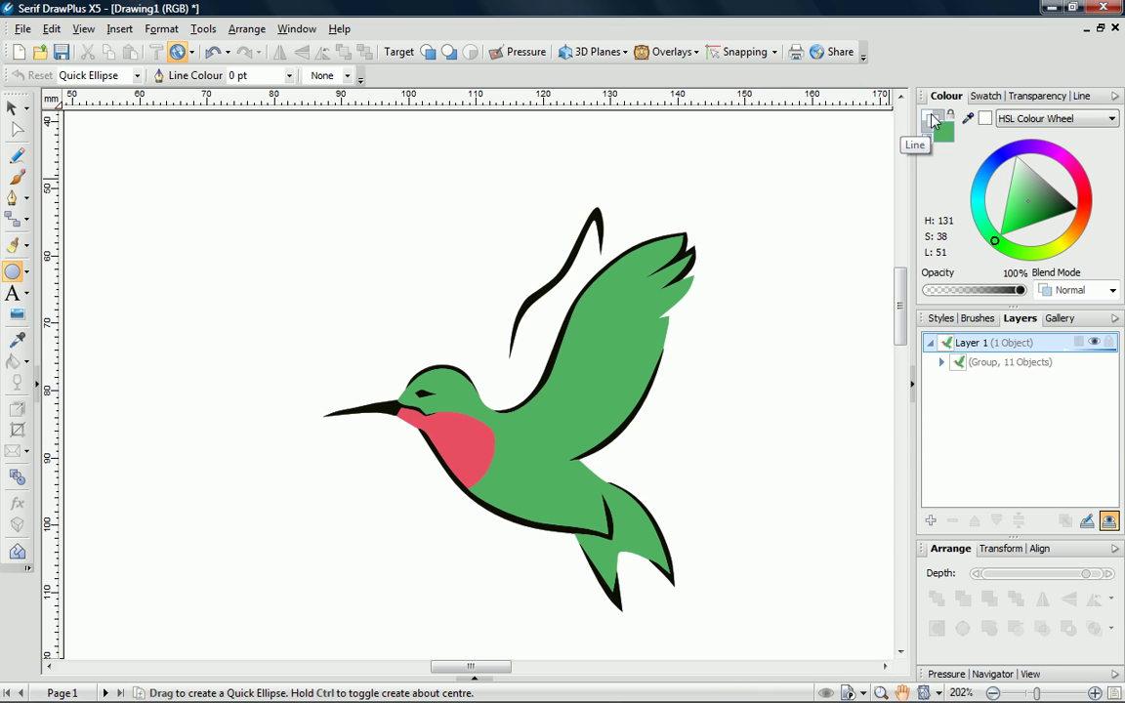
left_click_drag(966, 118, 461, 445)
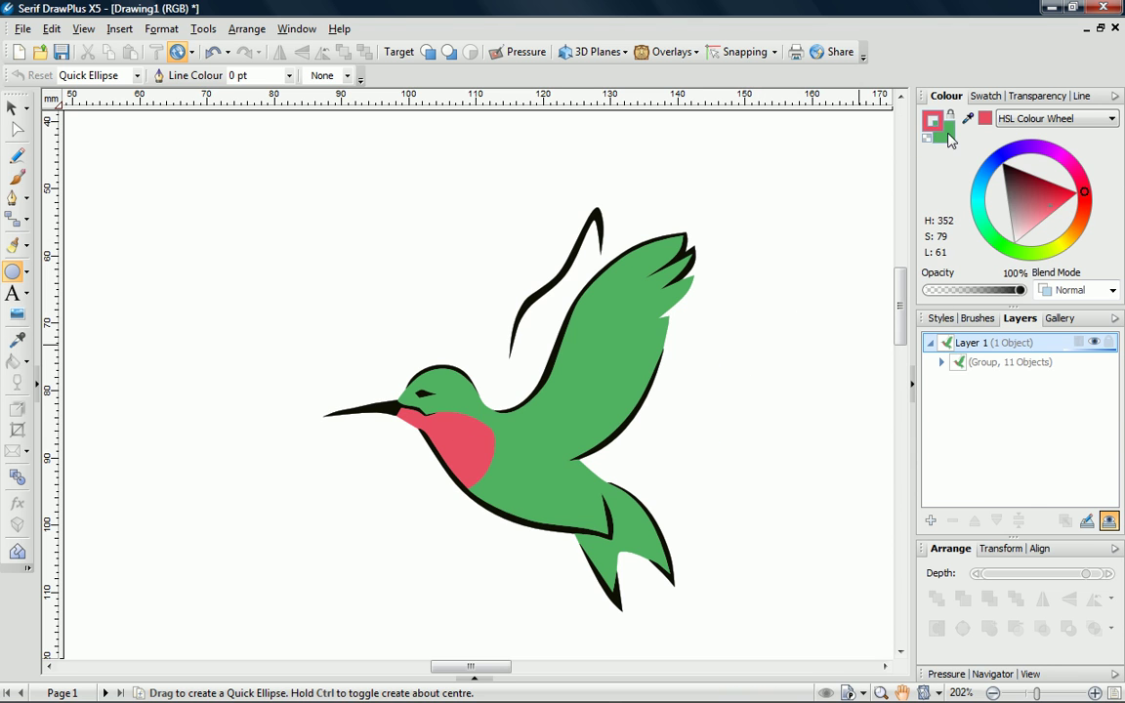
left_click(1015, 163)
left_click(1080, 96)
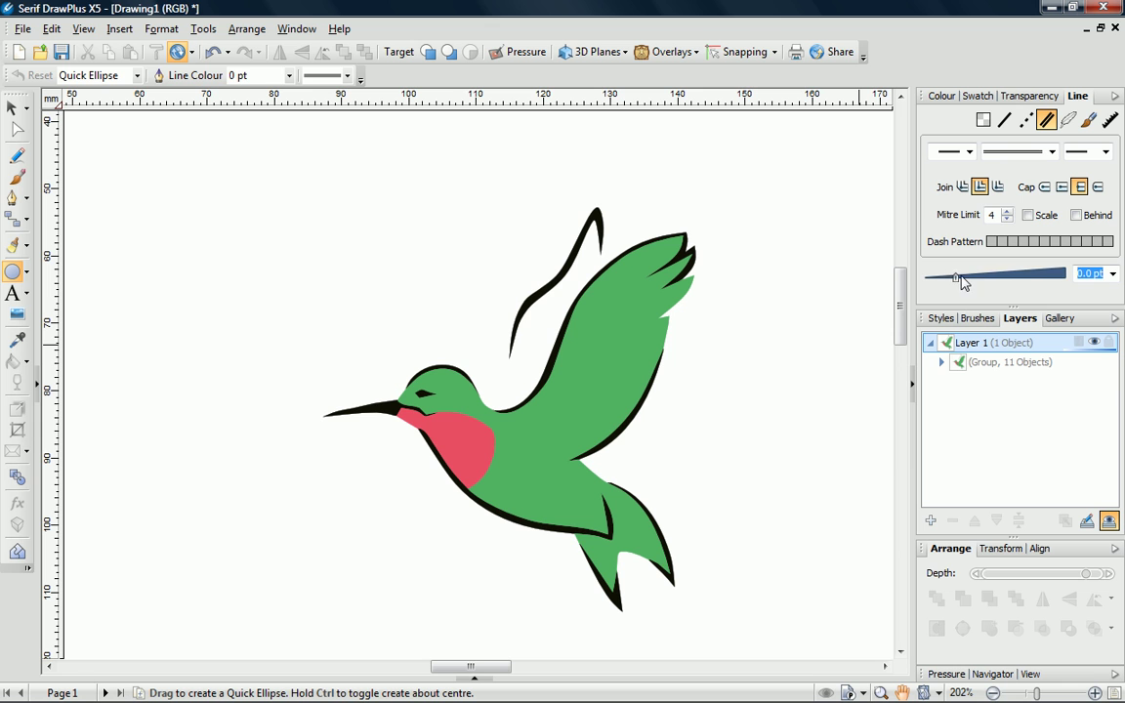
left_click_drag(929, 277, 965, 277)
left_click(1027, 214)
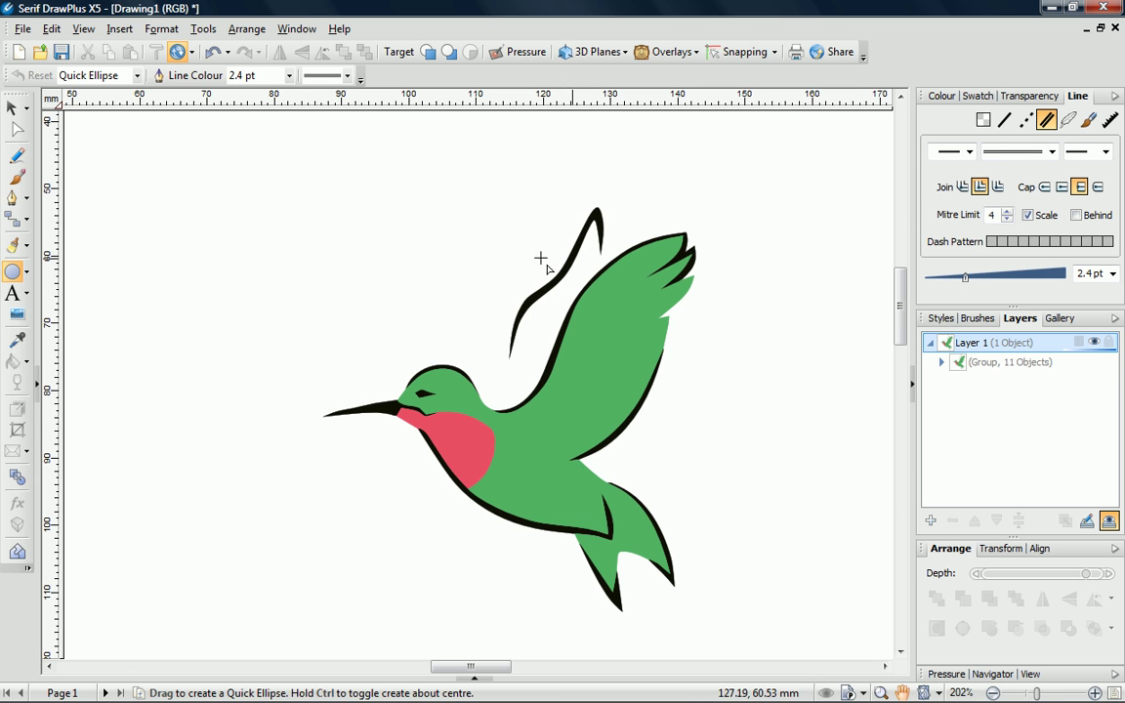
Step: Draw a large ellipse around the bird, send it to back, and adjust it to fit snugly
left_click_drag(237, 182, 820, 635)
left_click(330, 51)
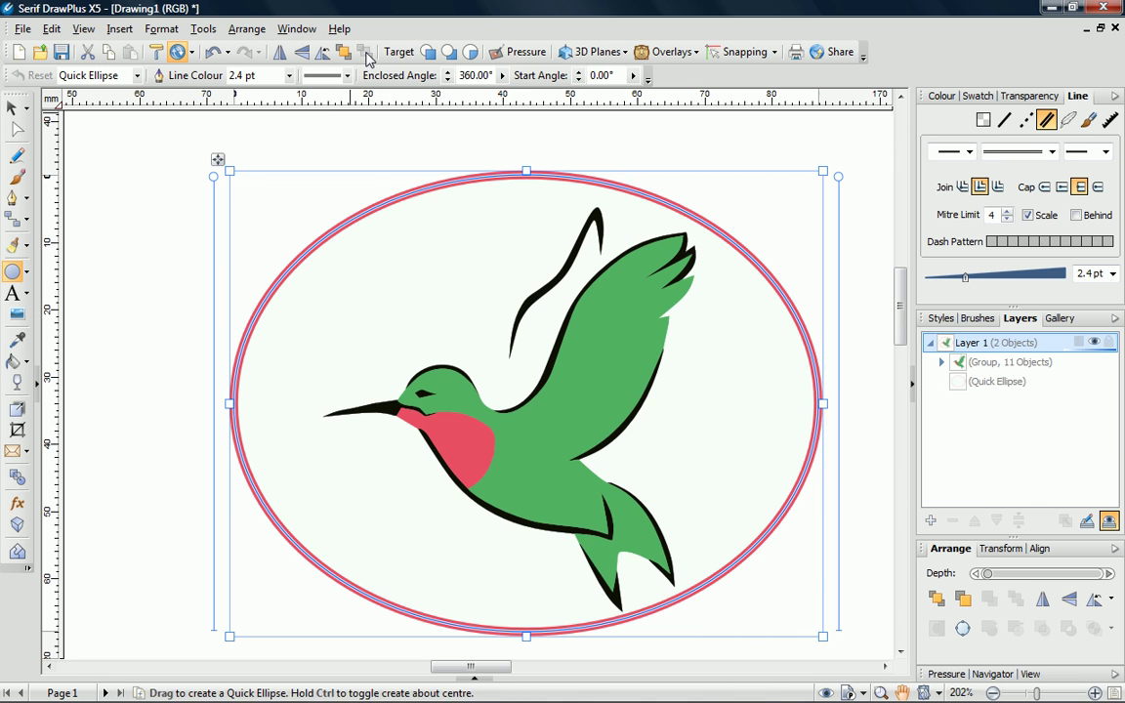
left_click_drag(218, 163, 243, 166)
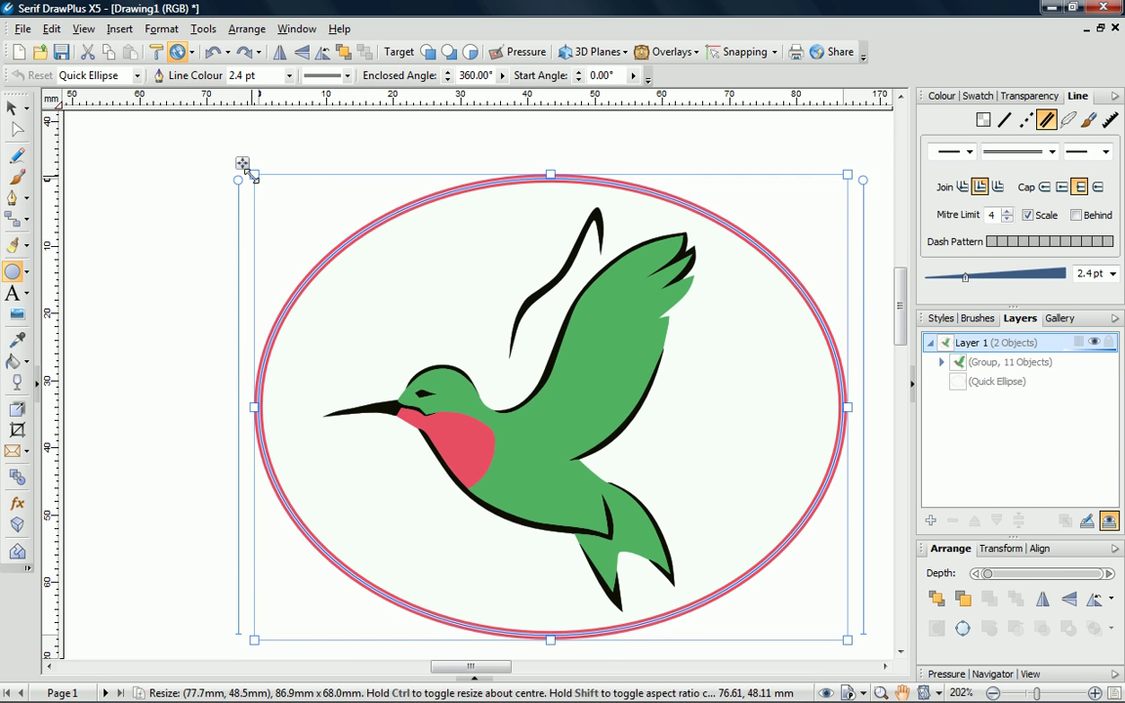
left_click_drag(251, 174, 265, 182)
Step: Marquee-select both the ellipse and the hummingbird
left_click(11, 108)
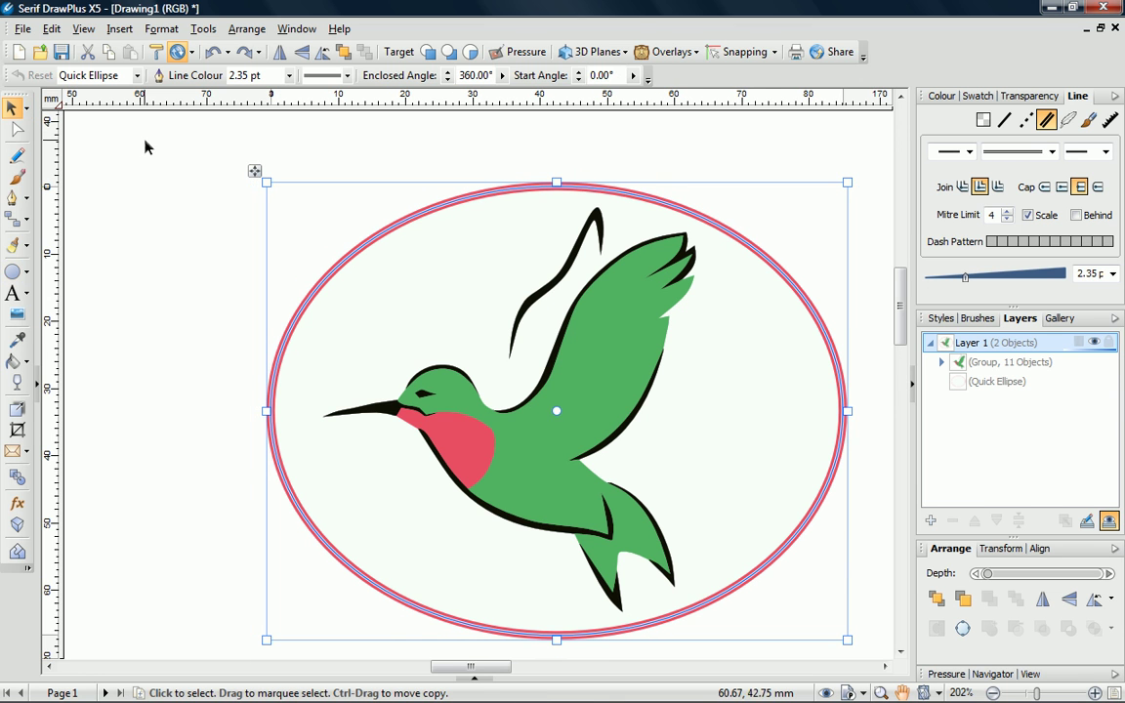
left_click(163, 178)
left_click_drag(225, 156, 865, 674)
Step: Group the ellipse with the bird, enlarge it to about 147 x 115 mm, and magnify the beak
left_click(831, 655)
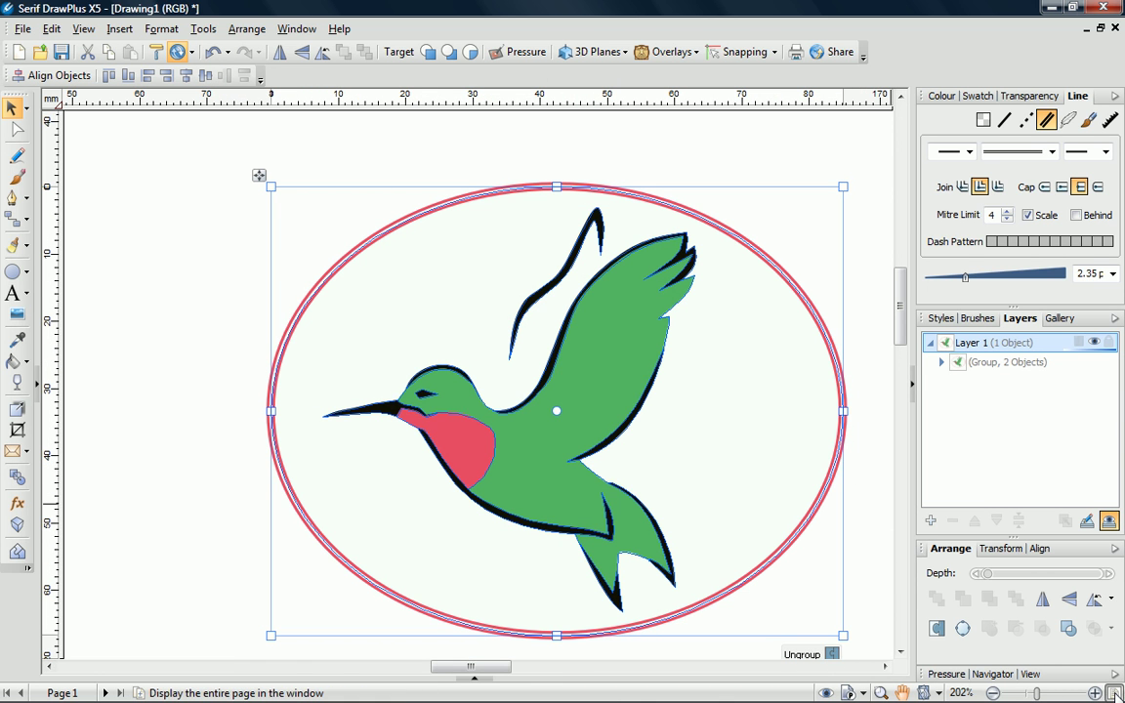
left_click(1113, 693)
left_click(612, 372)
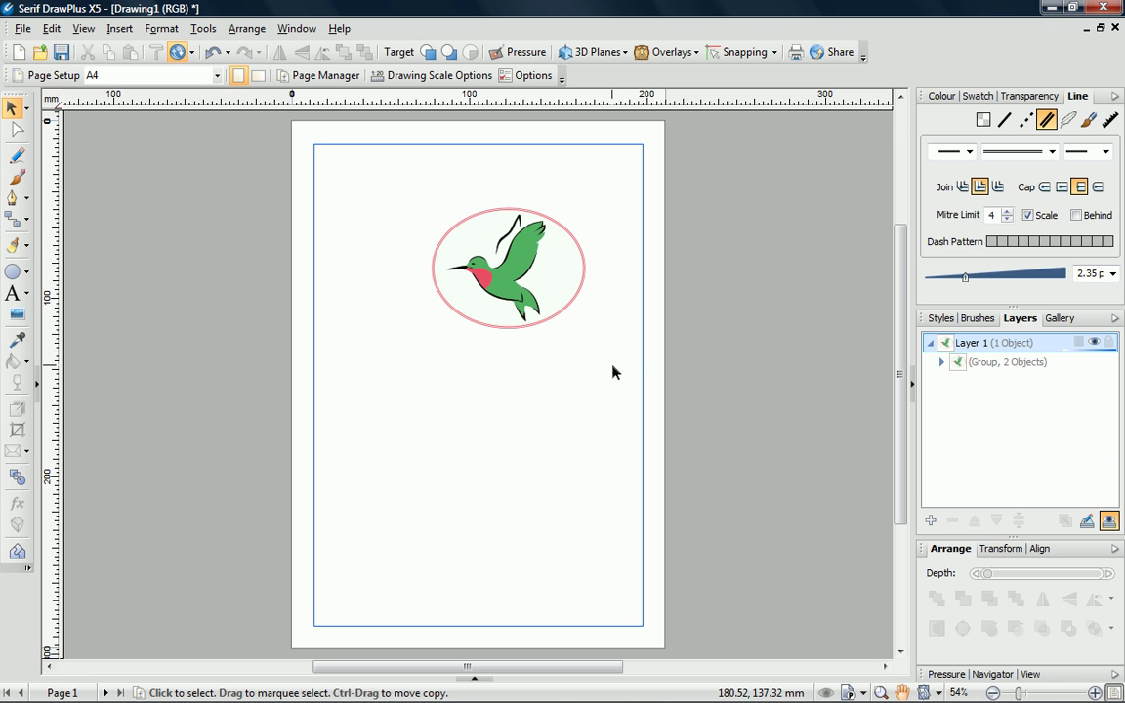
left_click(478, 283)
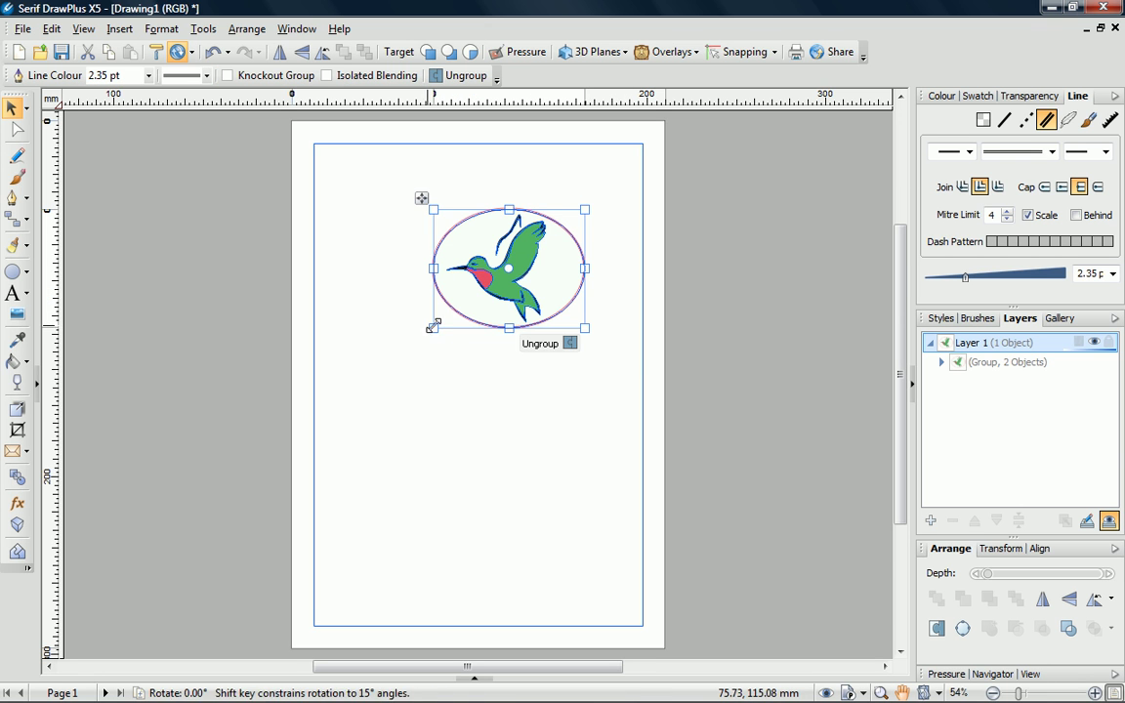
left_click_drag(432, 328, 167, 564)
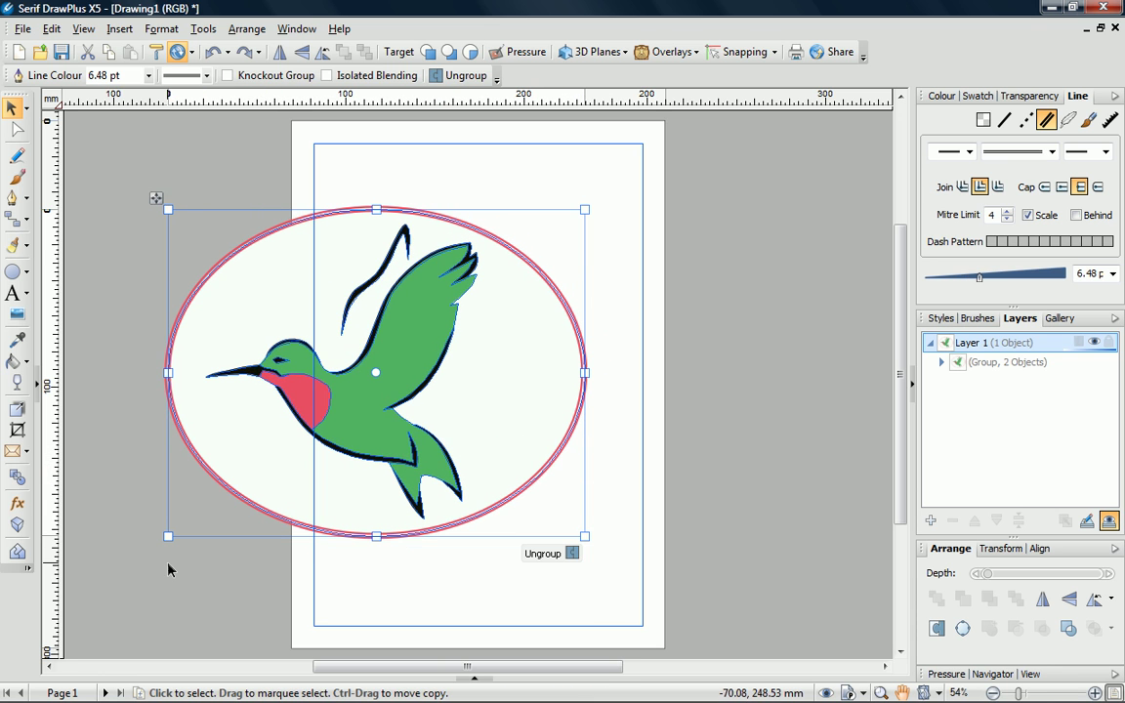
left_click(880, 692)
left_click_drag(201, 326, 315, 402)
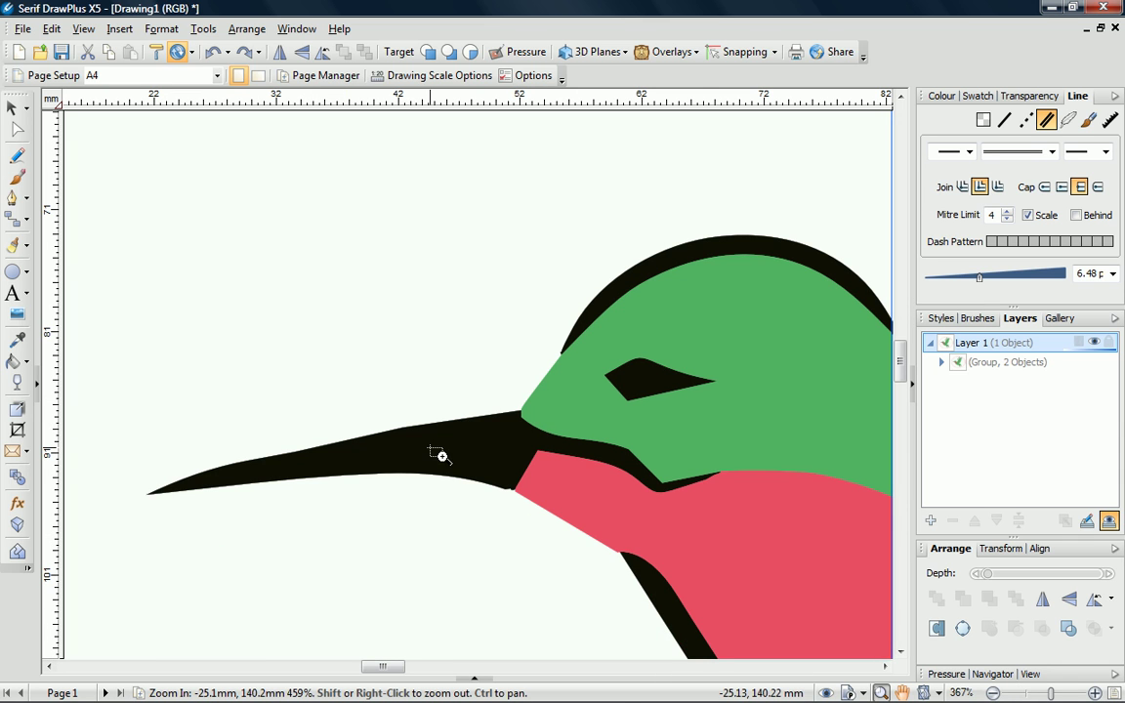
Step: Shrink the logo to about 31 x 25 mm and zoom in to check its sharpness
left_click(1114, 692)
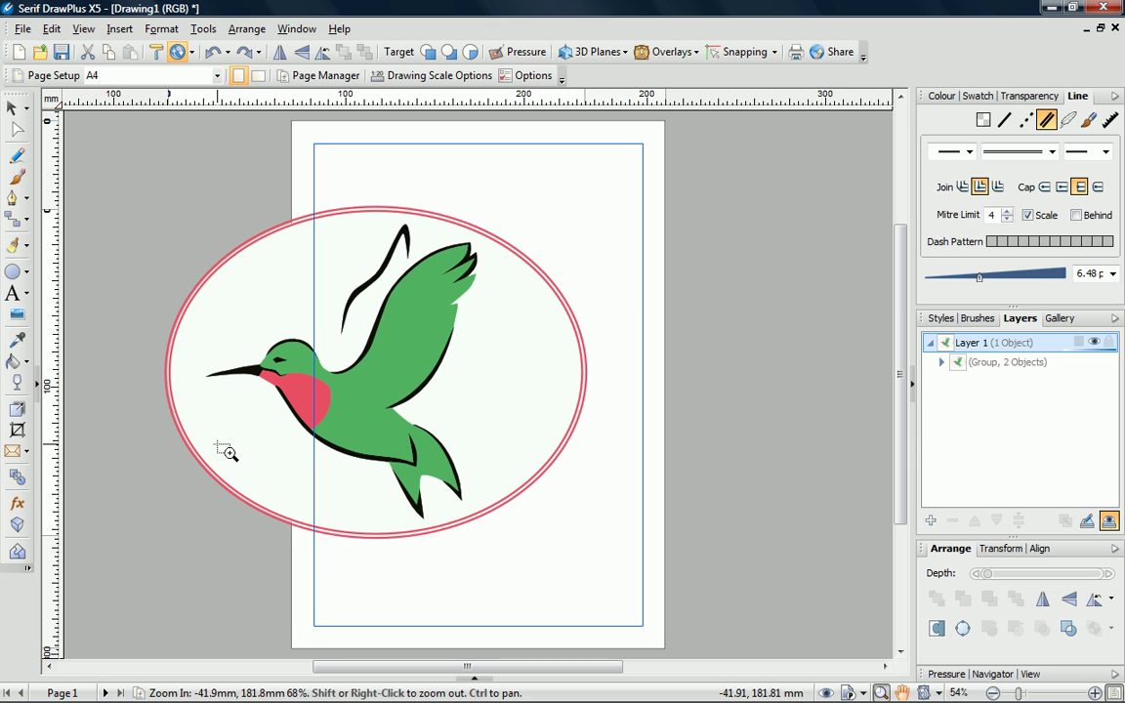
left_click(12, 107)
left_click_drag(168, 536, 529, 273)
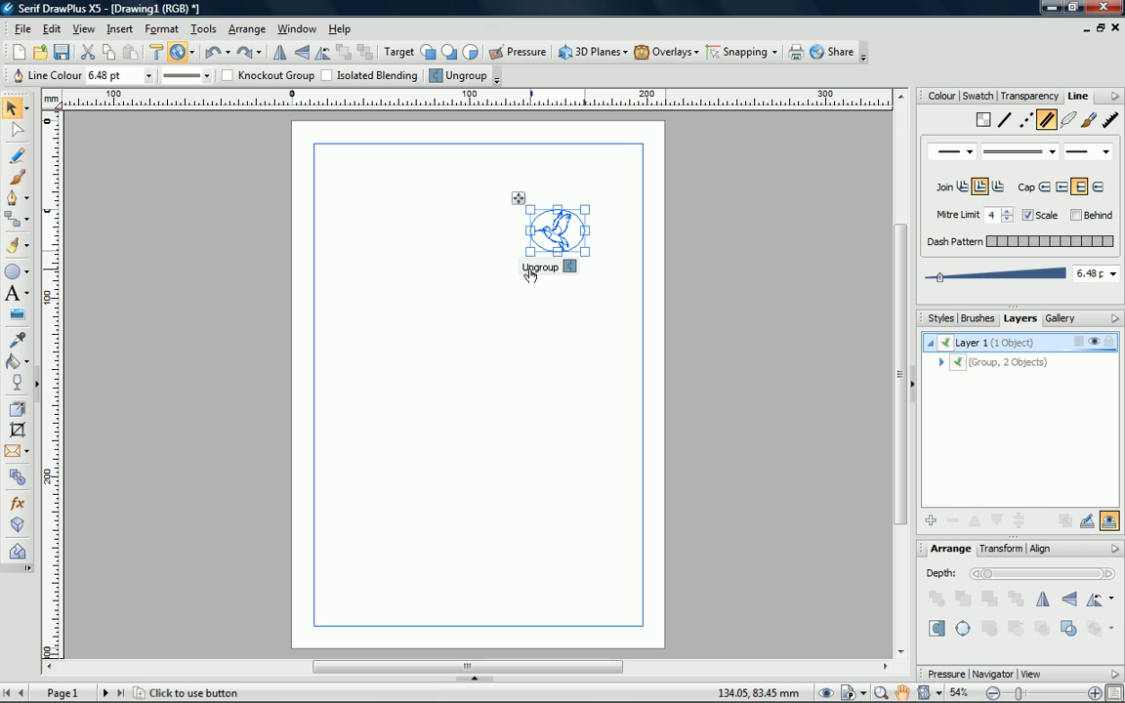
left_click(880, 692)
left_click_drag(528, 208, 573, 245)
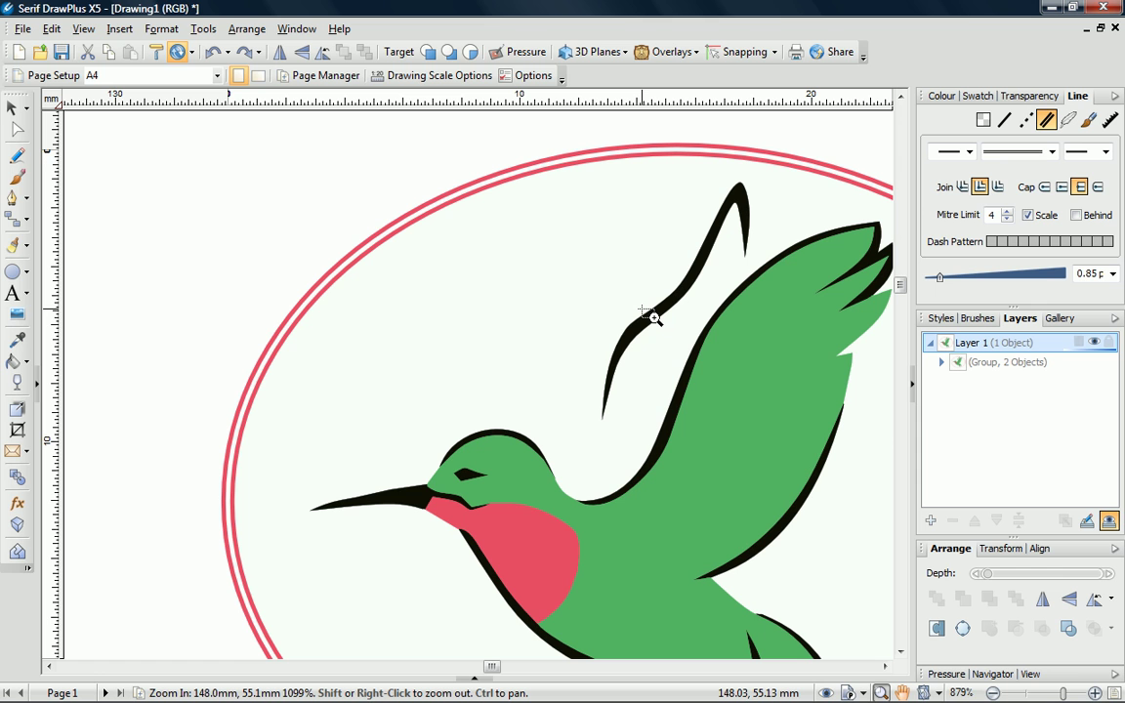